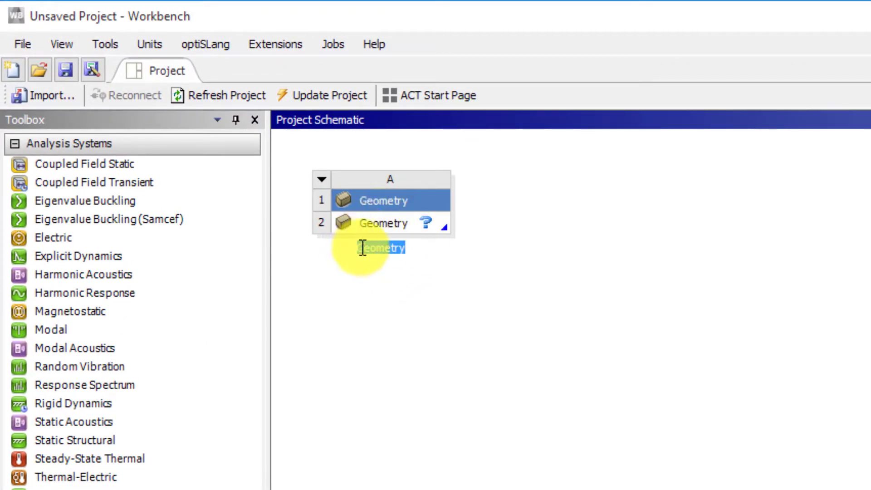
# Drop a new Steady-State Thermal system onto Geometry system A's Geometry cell A2
pyautogui.moveTo(66, 461); pyautogui.dragTo(405, 223)
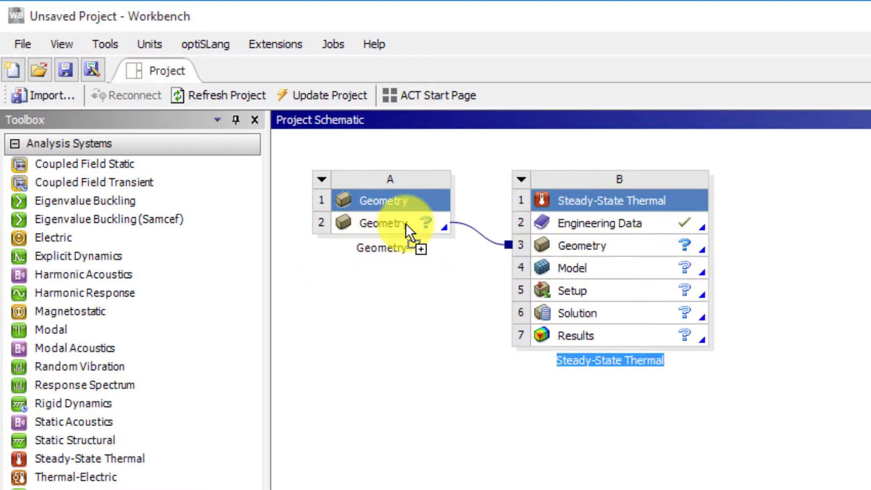
pyautogui.click(406, 223)
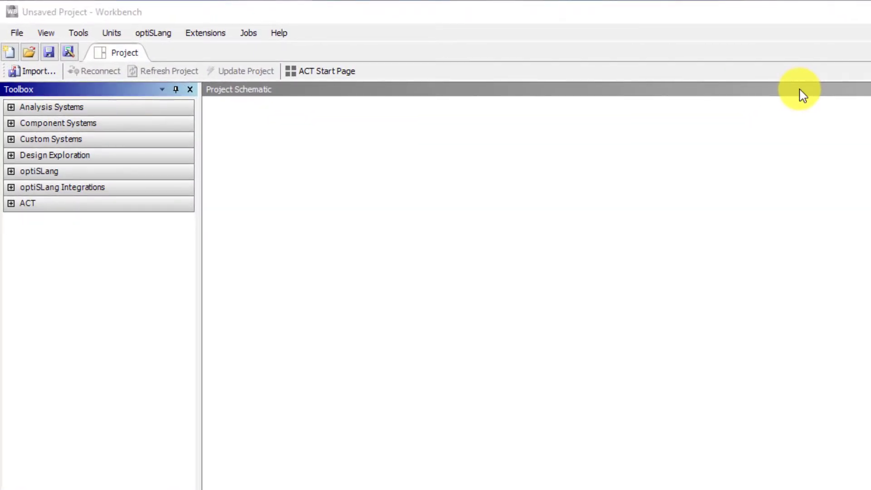
# Toggle focus between the Project Schematic and Toolbox panes, then expand Analysis Systems
pyautogui.click(800, 90)
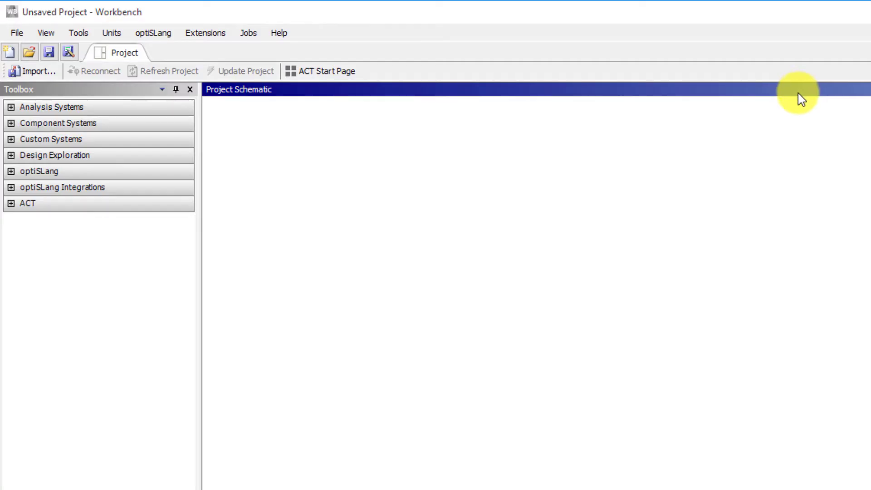
pyautogui.click(117, 93)
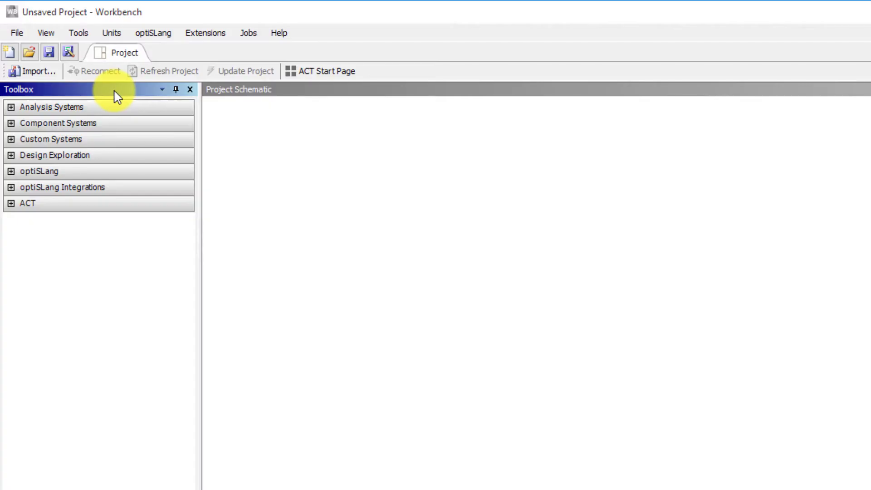
pyautogui.click(299, 96)
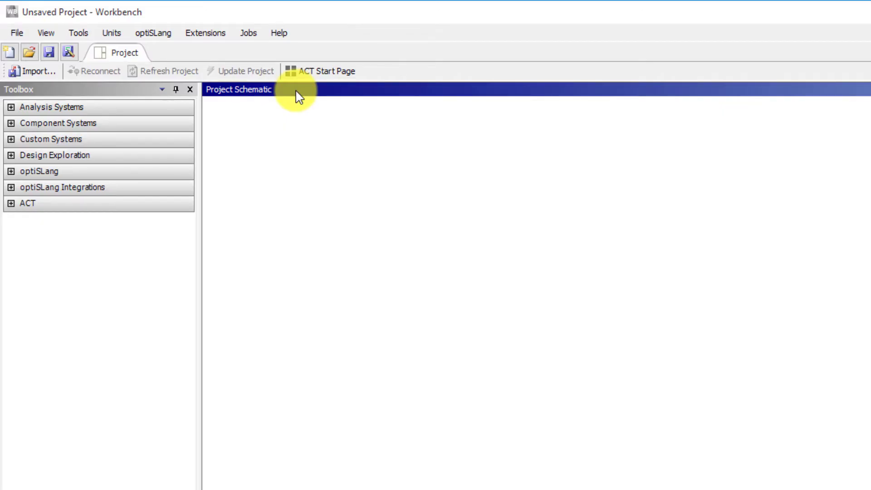
pyautogui.click(78, 90)
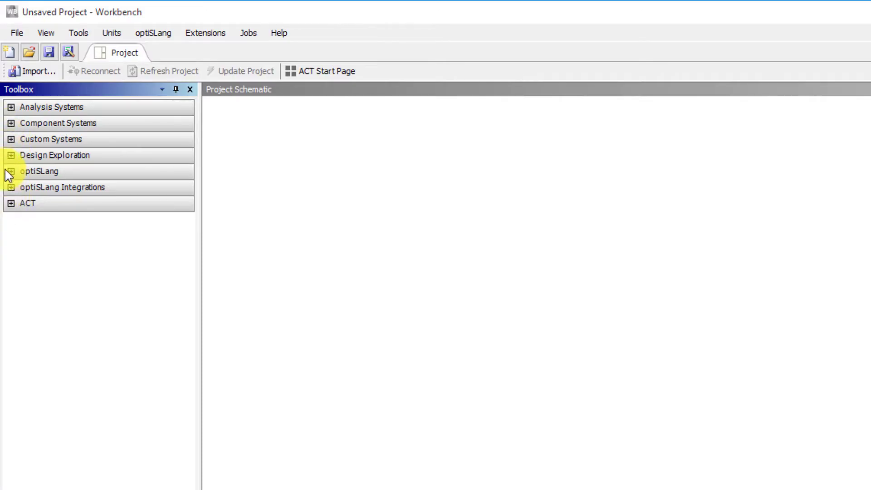
pyautogui.click(11, 107)
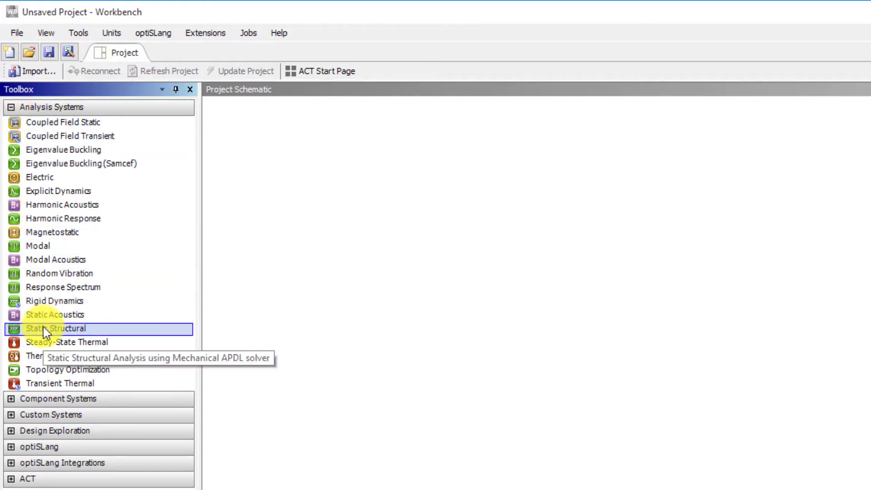
# Collapse Analysis Systems, expand Component Systems, then re-expand Analysis Systems
pyautogui.click(11, 108)
pyautogui.click(11, 124)
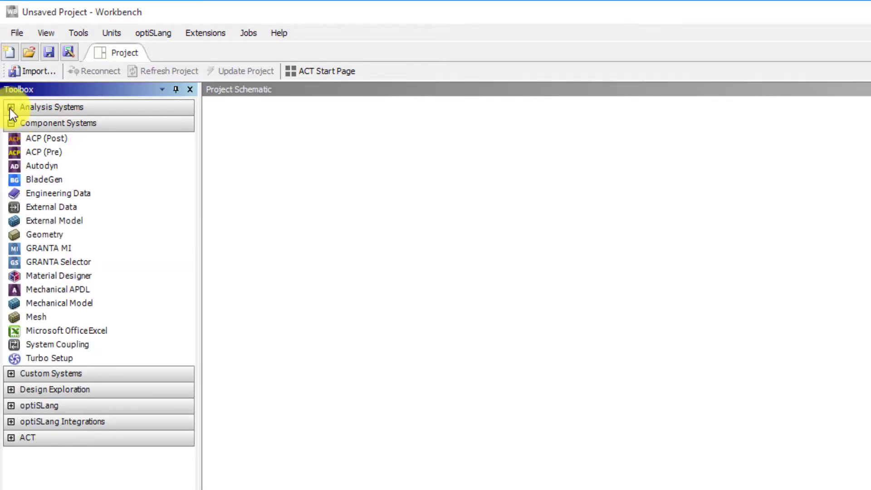
pyautogui.click(10, 107)
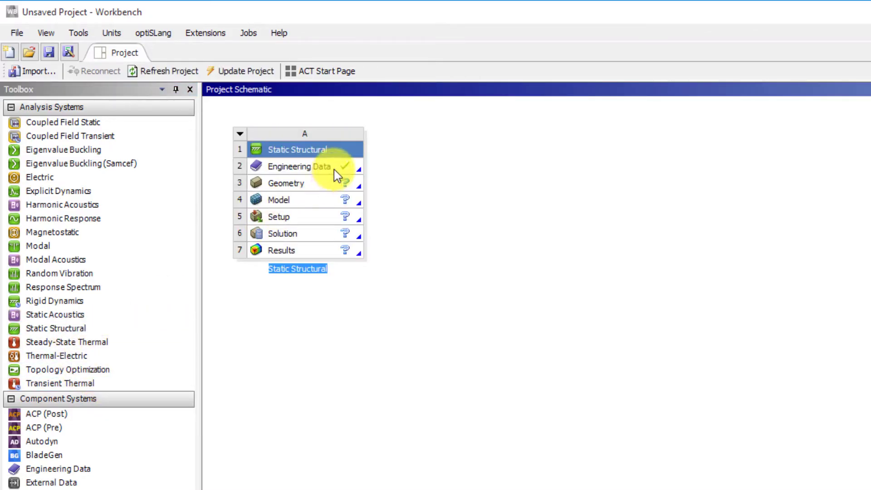
# Keep the Static Structural system's default name and step down from its Engineering Data cell
pyautogui.click(334, 169)
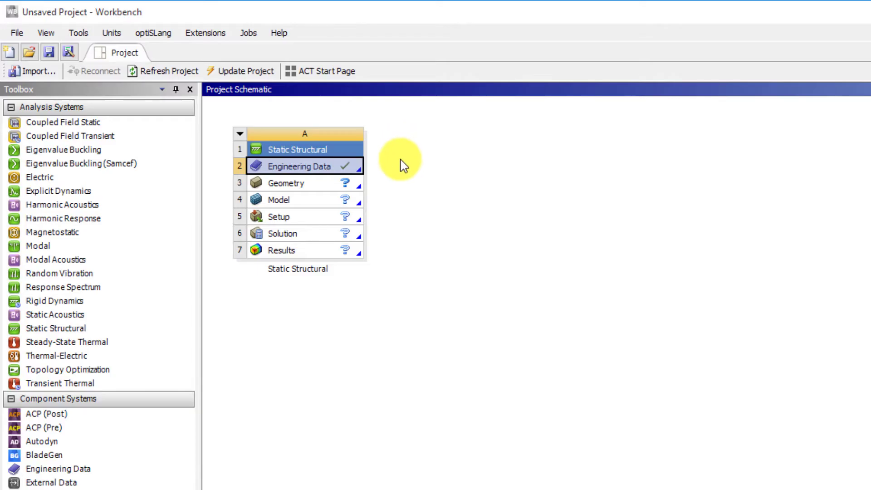
pyautogui.press('Down')
pyautogui.press('Down')
pyautogui.press('Down')
pyautogui.press('Down')
pyautogui.press('Down')
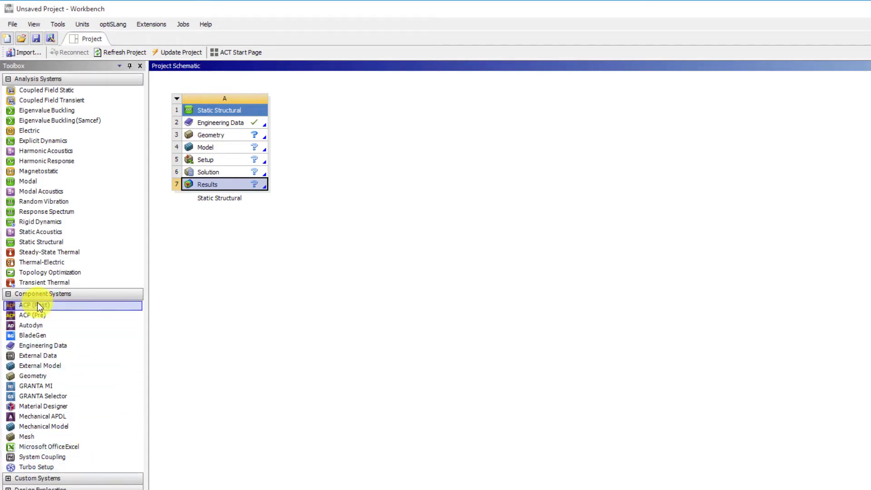
# Collapse both Toolbox categories and delete the Static Structural system, confirming with OK
pyautogui.click(8, 294)
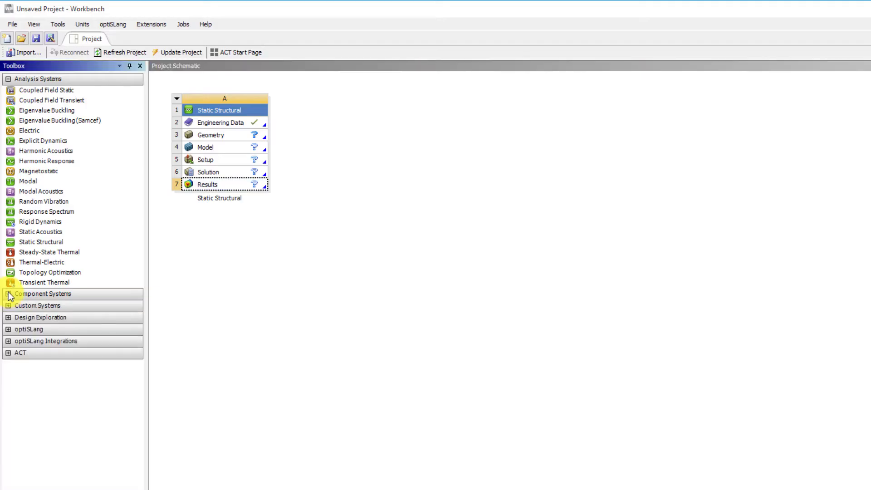
pyautogui.click(8, 79)
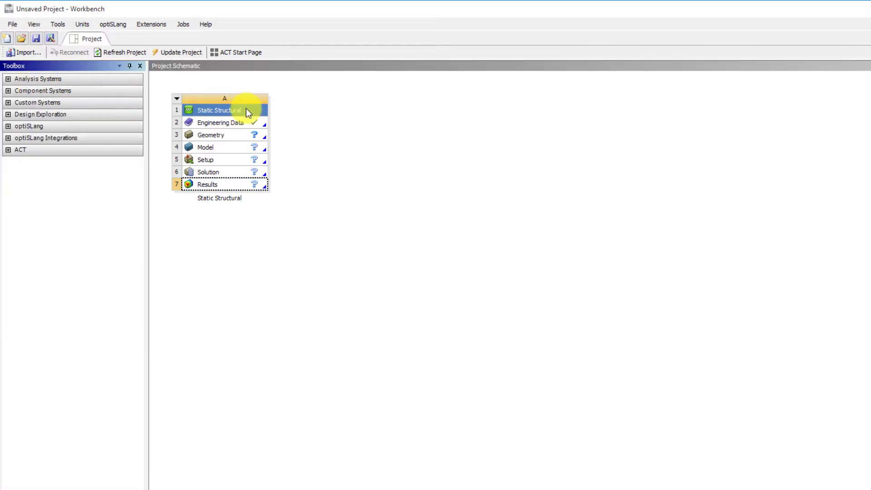
pyautogui.rightClick(246, 109)
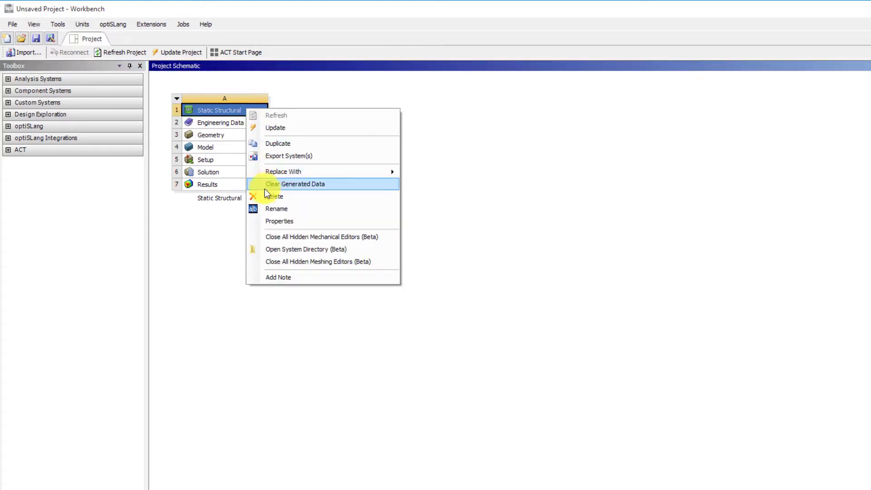
pyautogui.click(258, 197)
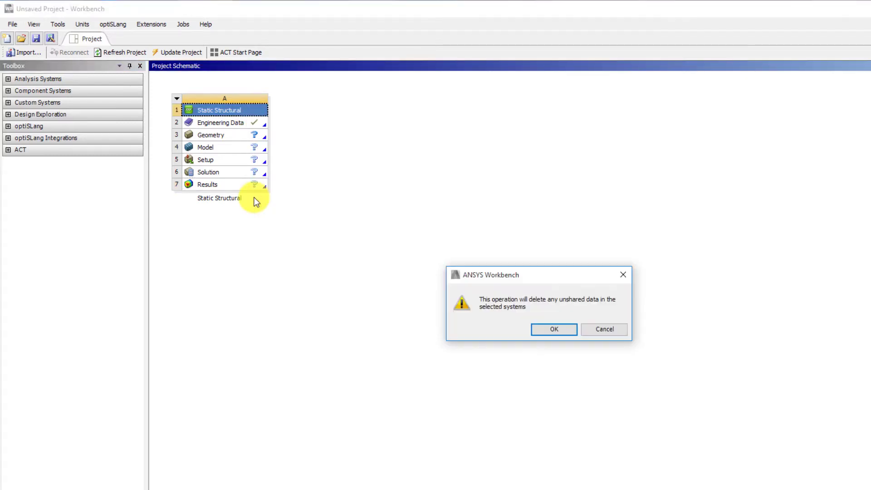
pyautogui.click(549, 332)
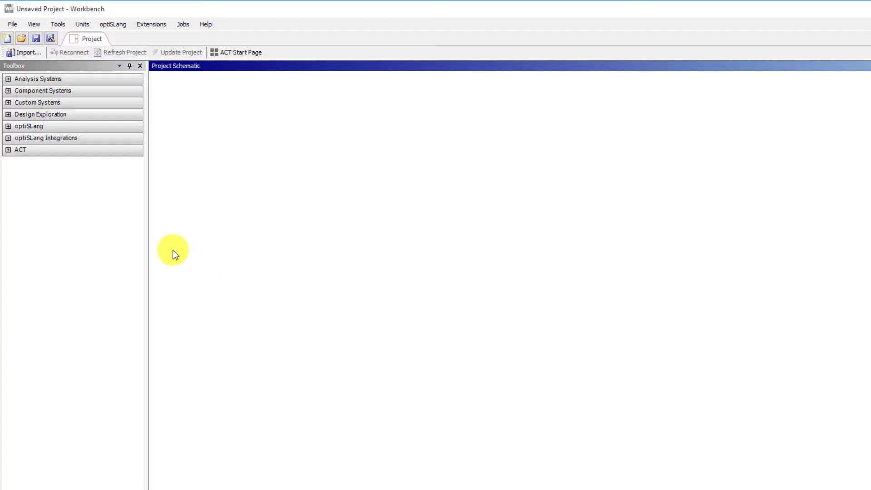
# Expand Component and Analysis Systems and drag a Geometry component system into the schematic
pyautogui.click(9, 90)
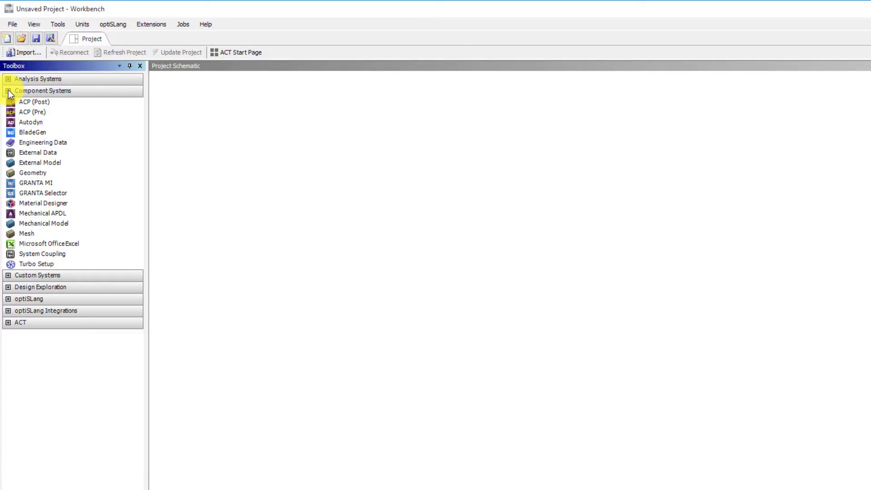
pyautogui.click(8, 79)
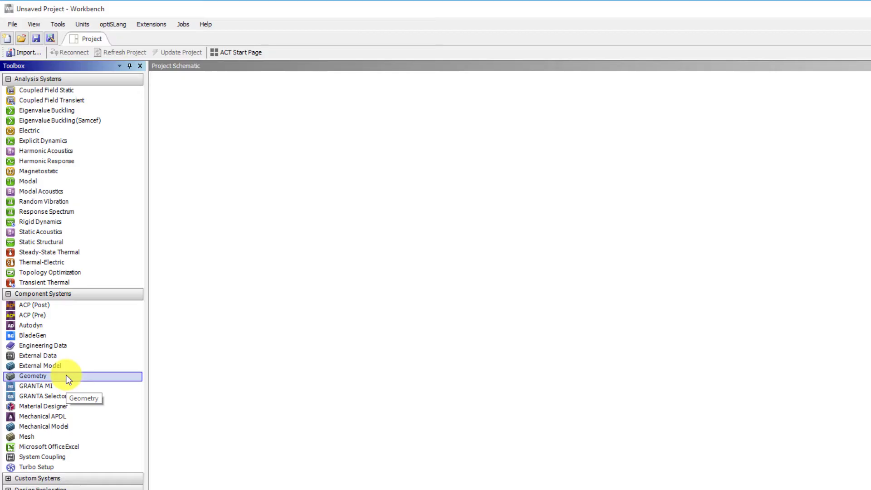
pyautogui.moveTo(65, 374); pyautogui.dragTo(217, 146)
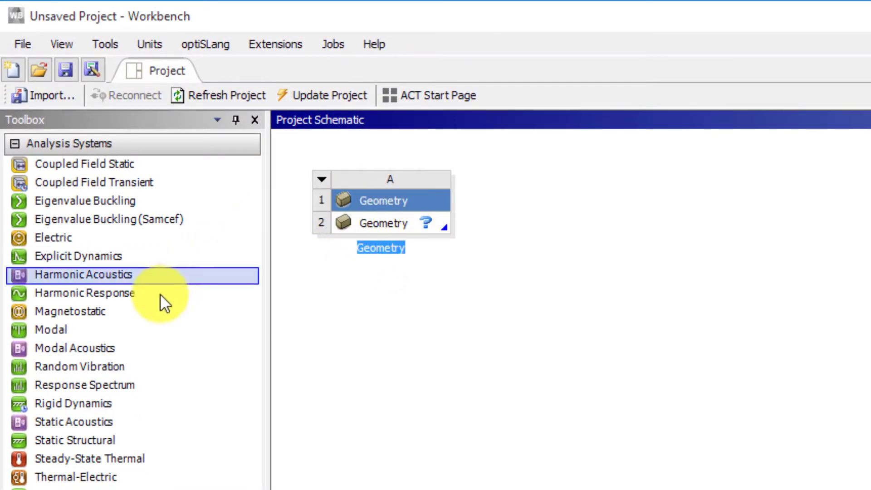
# Link Steady-State Thermal to cell A2, then select A2 and B3 to view the shared geometry
pyautogui.moveTo(66, 460); pyautogui.dragTo(405, 223)
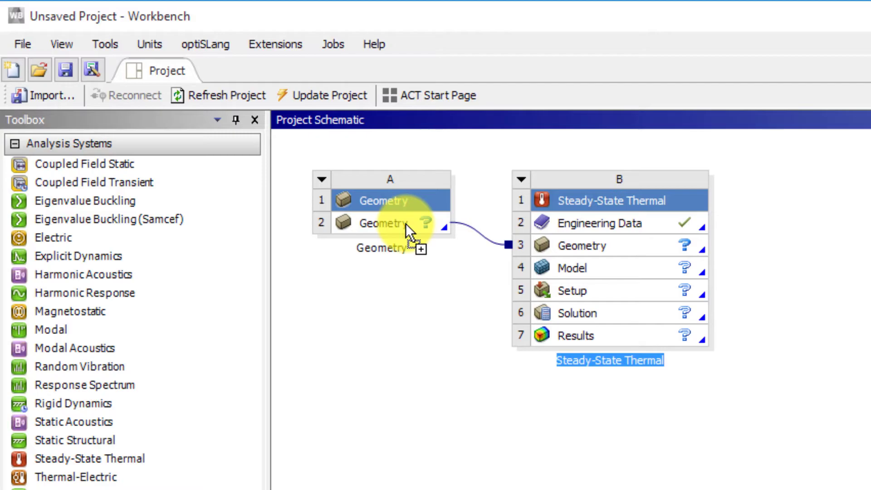
pyautogui.click(406, 223)
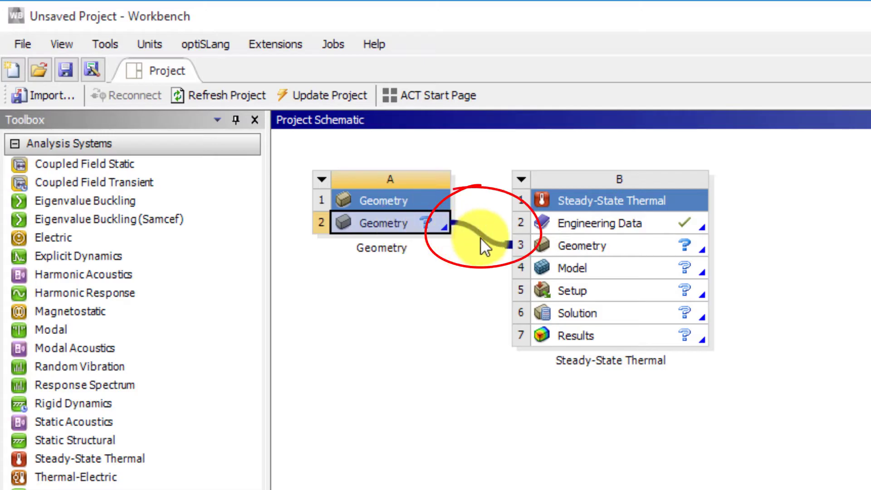
pyautogui.click(692, 247)
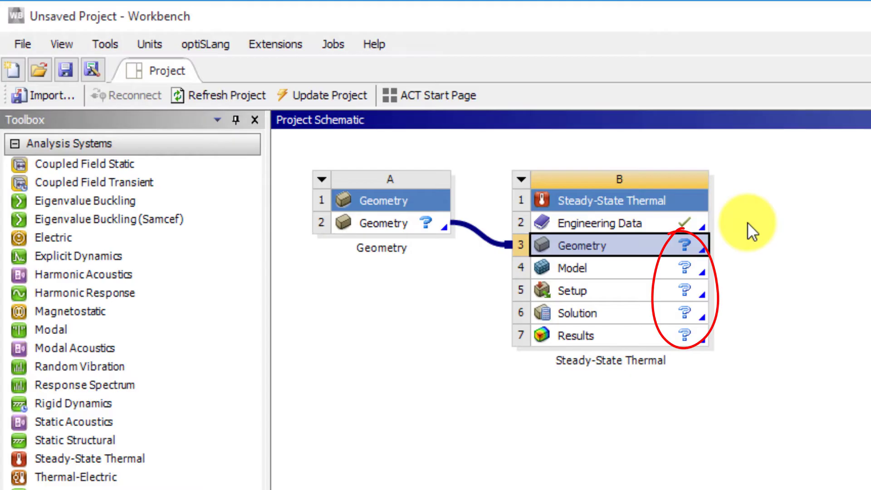
# Step down the thermal system's cells to Results, dismissing the help note
pyautogui.press('Down')
pyautogui.press('Down')
pyautogui.press('Down')
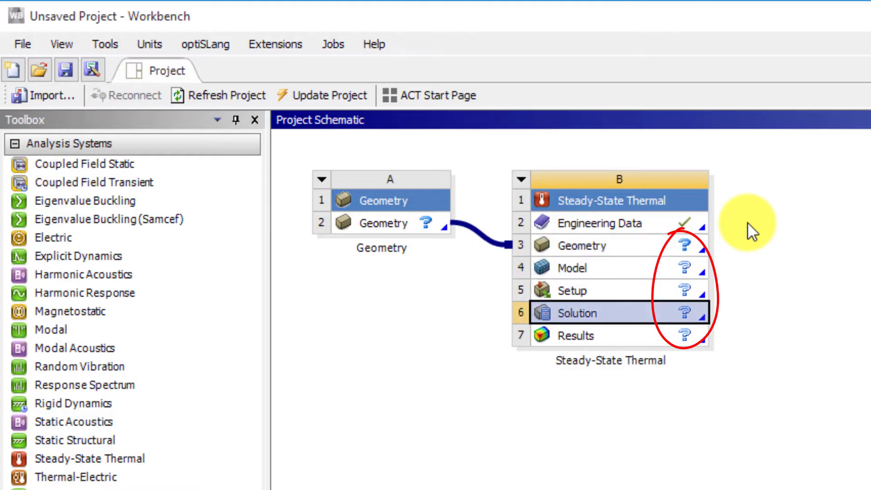
pyautogui.press('Down')
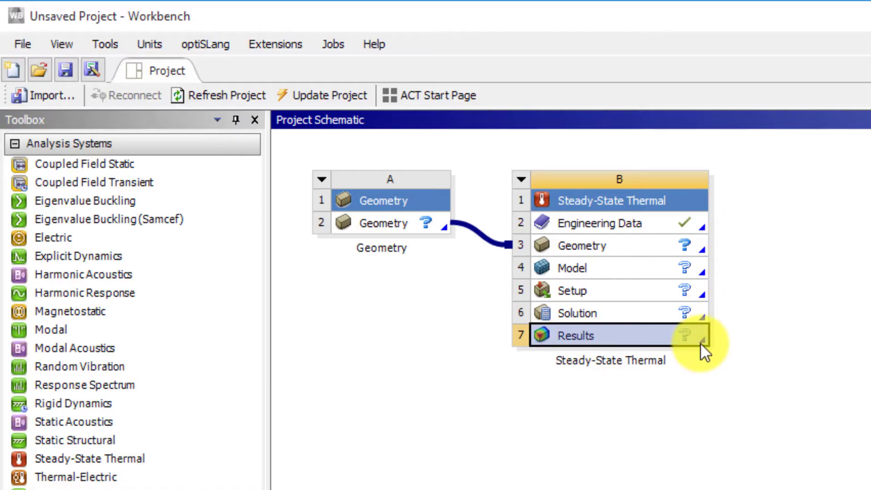
pyautogui.moveTo(701, 341)
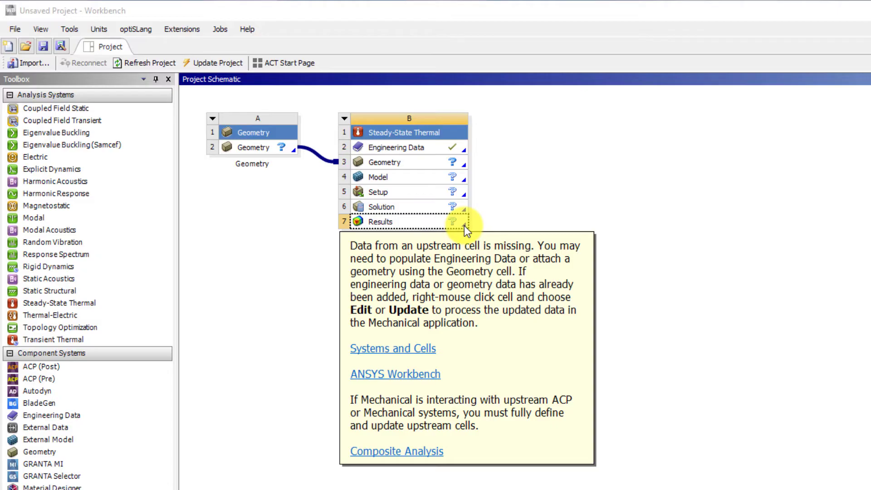
pyautogui.click(425, 226)
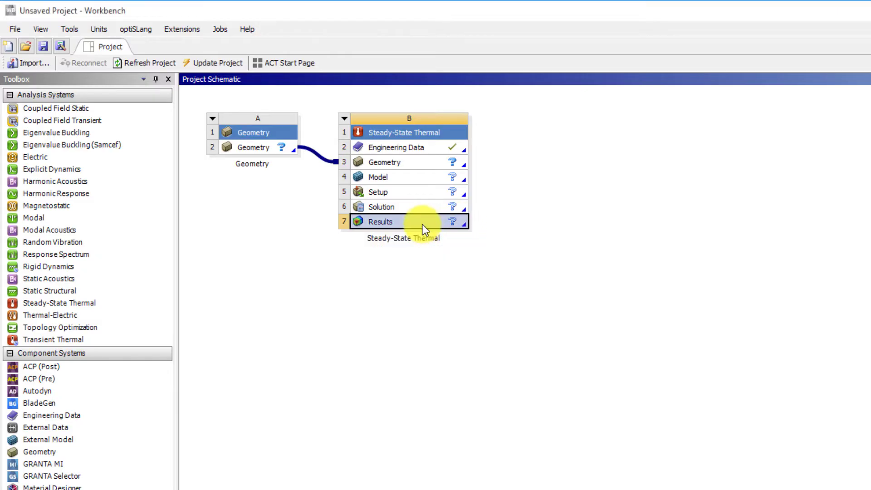
# Inspect the link by selecting B's Geometry and Results cells, then A's Geometry cell
pyautogui.click(463, 167)
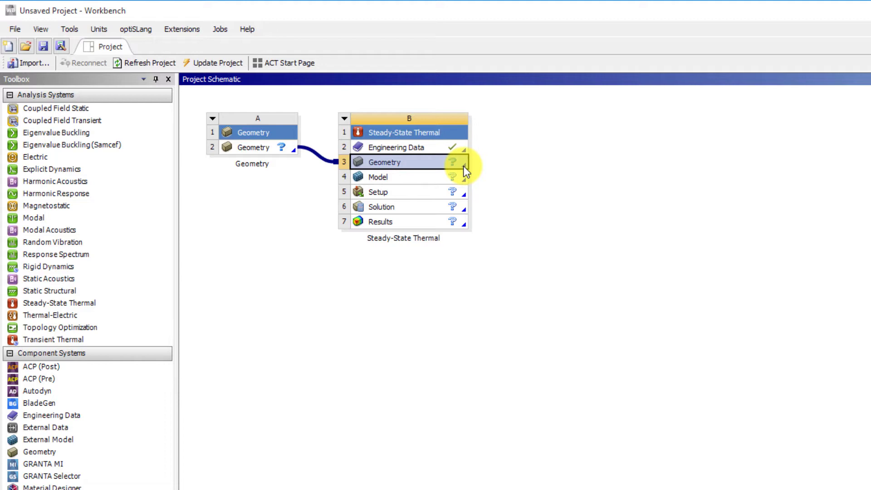
pyautogui.click(415, 227)
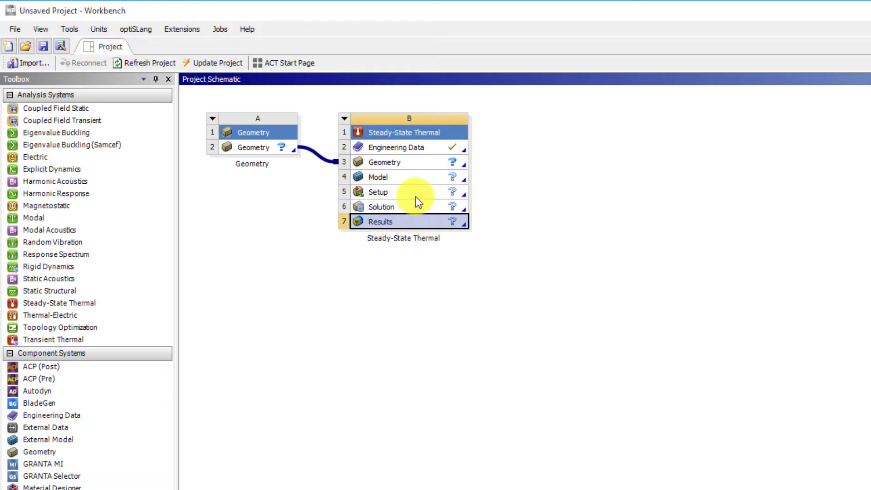
pyautogui.click(418, 165)
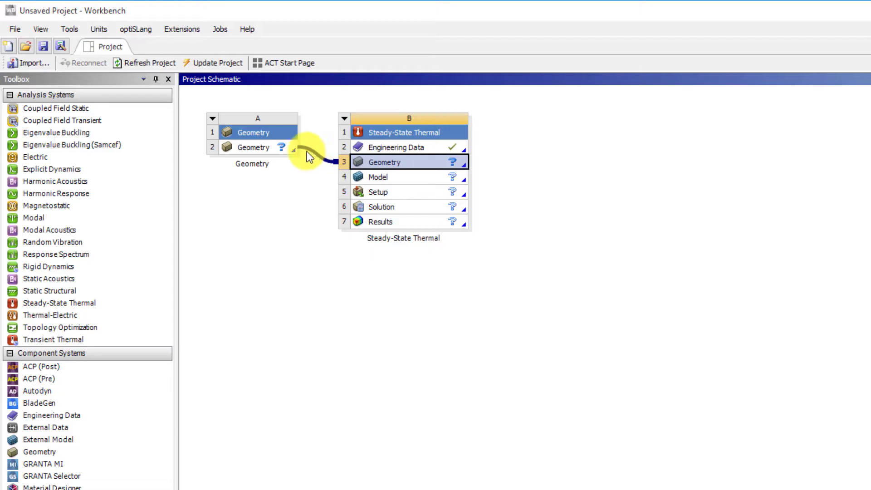
pyautogui.click(252, 149)
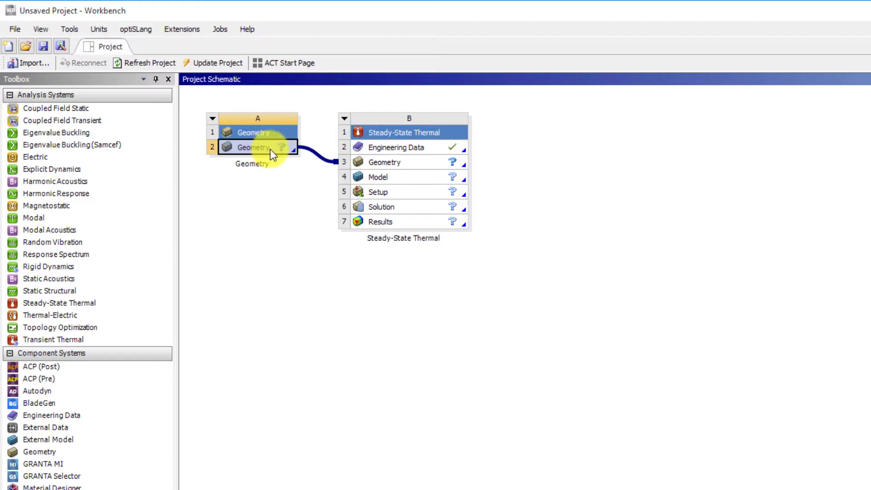
# Import 3D Plate.scdoc into Geometry cell A2 and check the thermal Geometry cell updates
pyautogui.rightClick(270, 149)
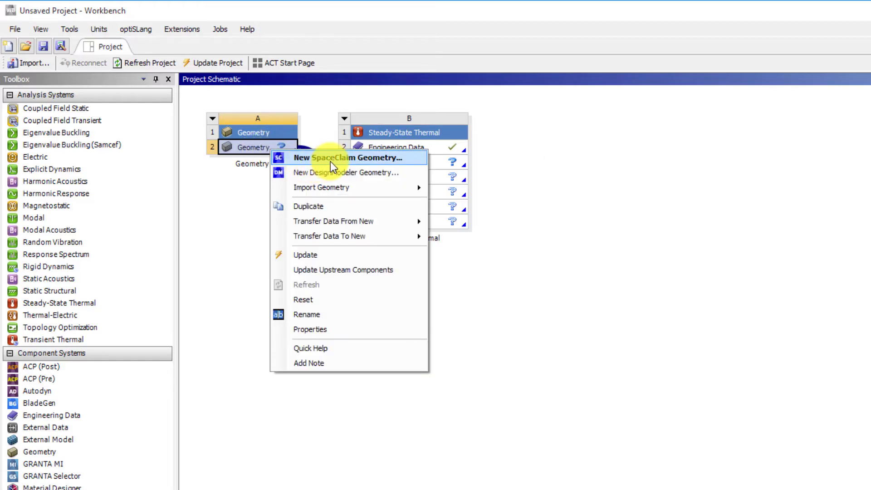
pyautogui.moveTo(349, 192)
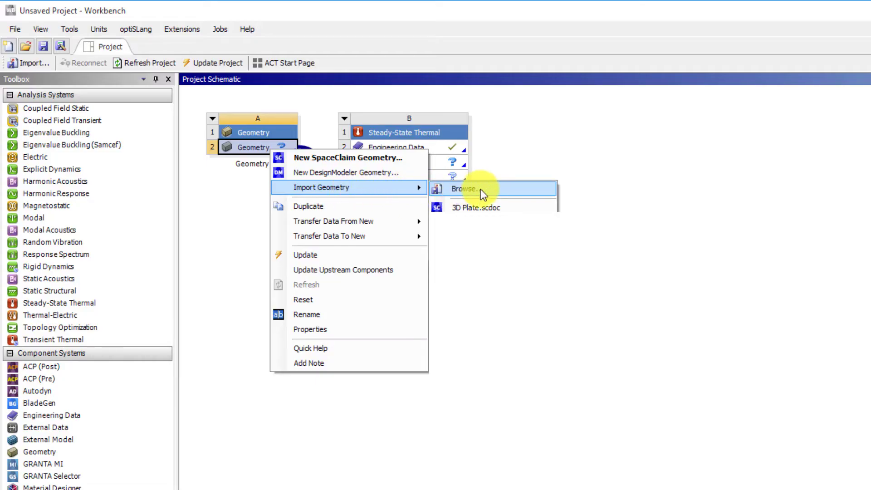
pyautogui.click(476, 208)
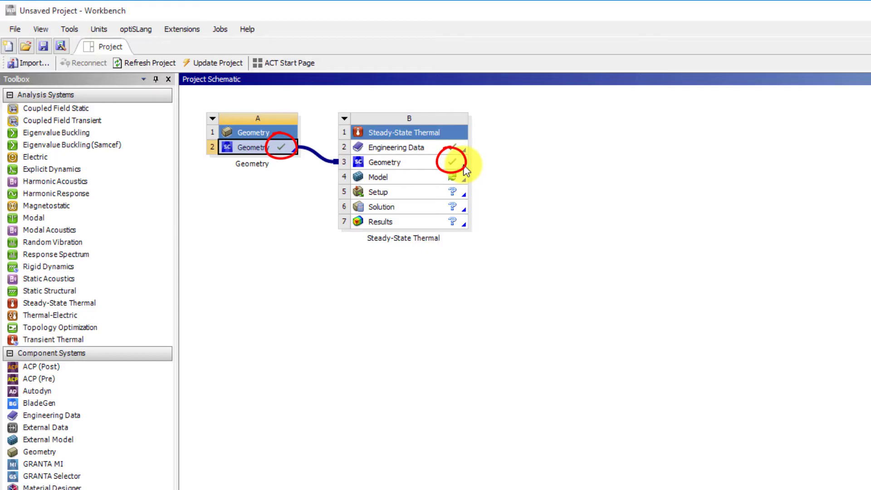
pyautogui.click(437, 166)
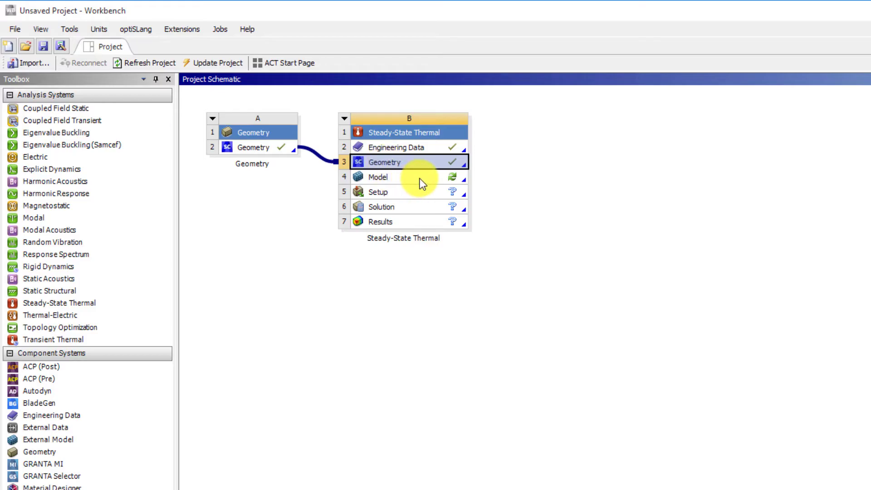
pyautogui.click(323, 162)
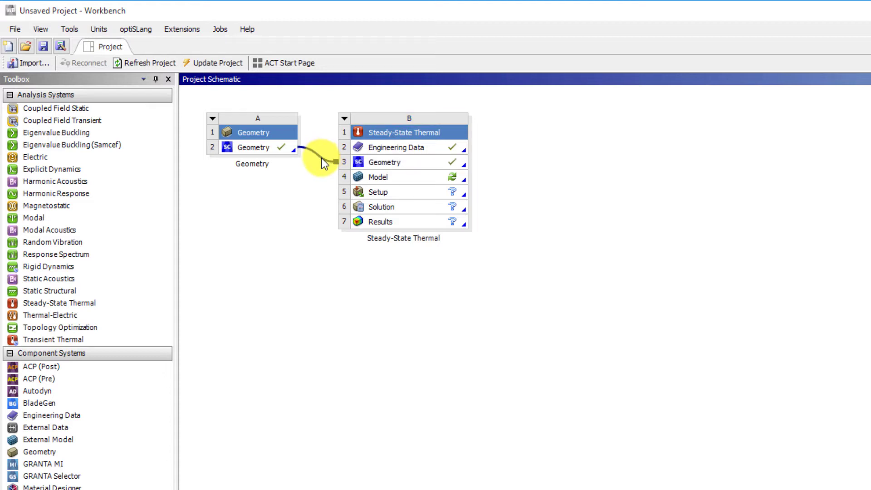
pyautogui.rightClick(322, 159)
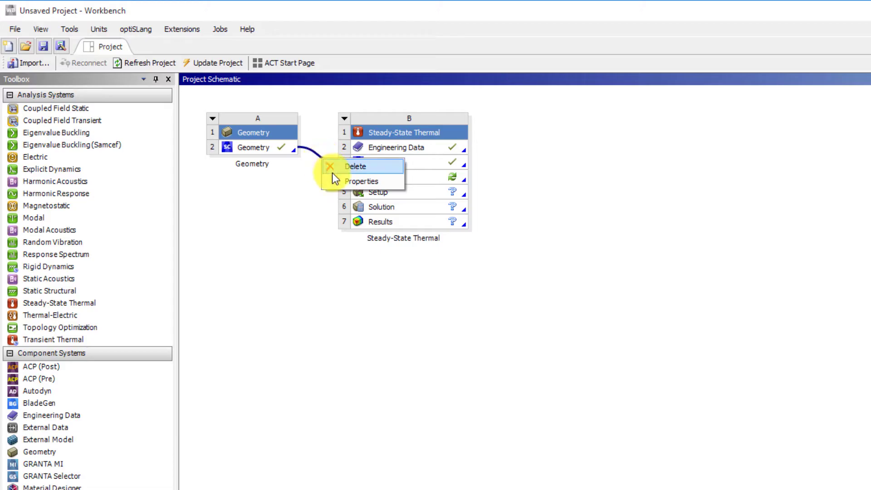
pyautogui.click(43, 30)
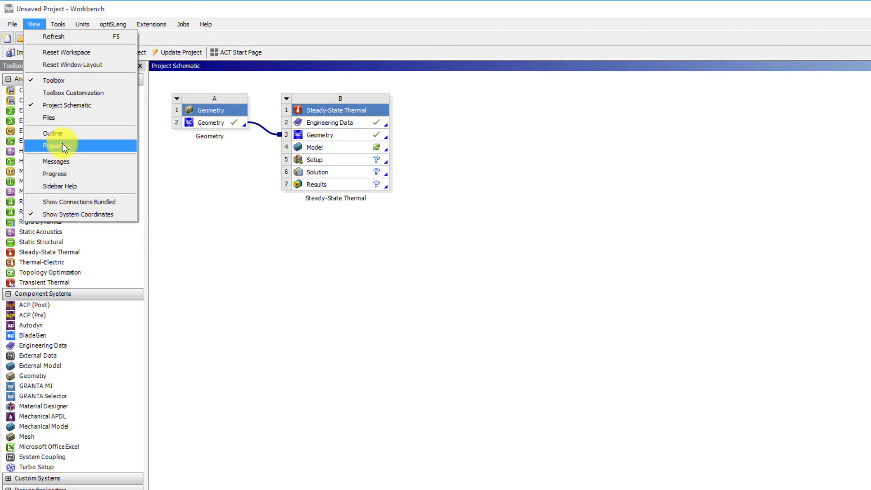
pyautogui.click(62, 144)
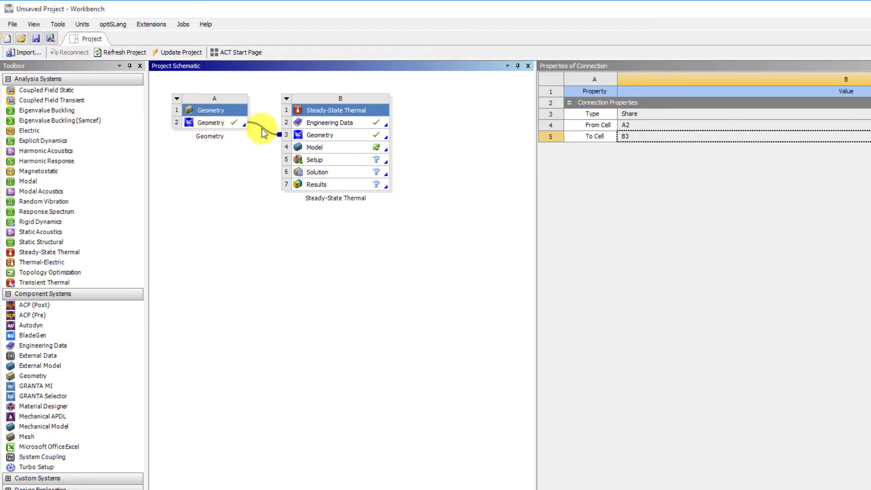
pyautogui.click(665, 115)
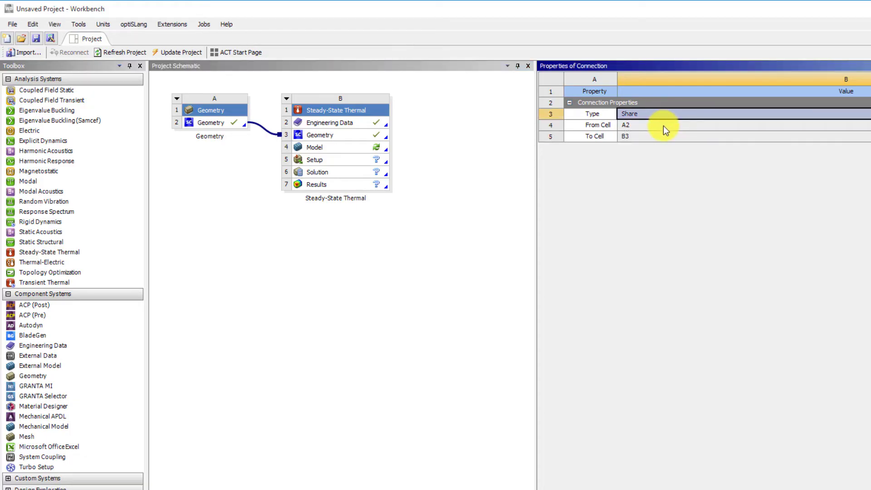
pyautogui.click(663, 126)
pyautogui.click(665, 140)
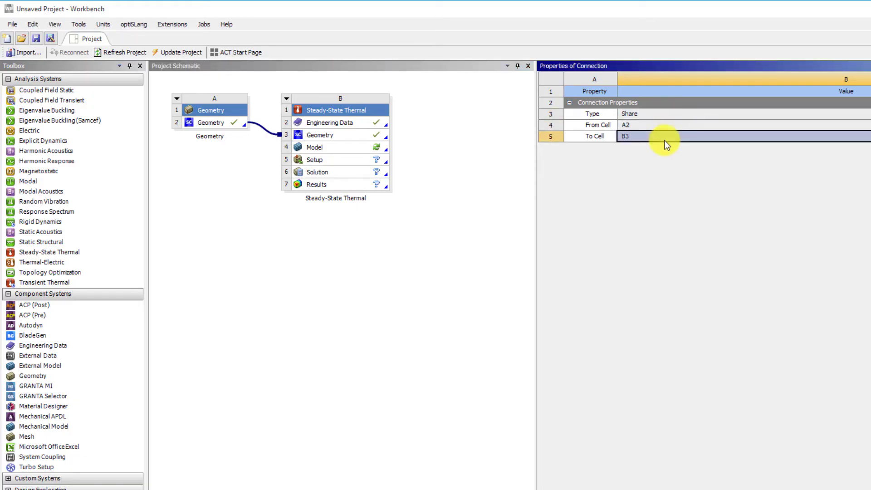
pyautogui.click(353, 137)
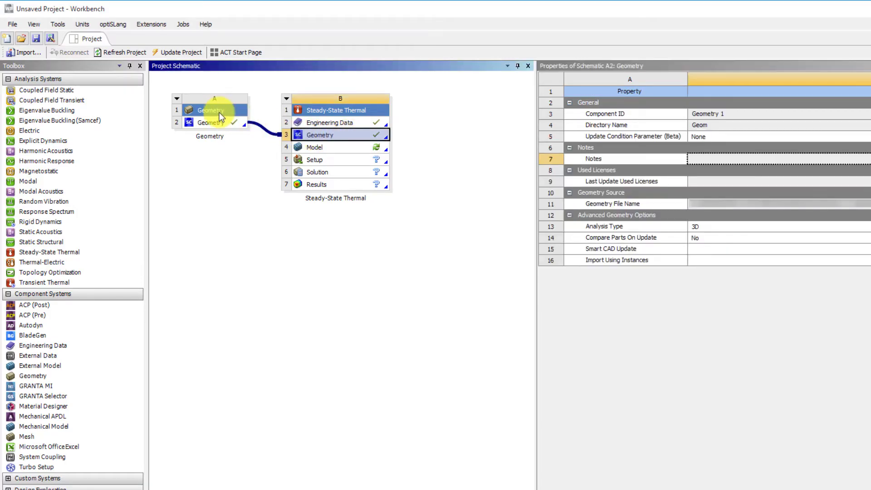
pyautogui.click(219, 124)
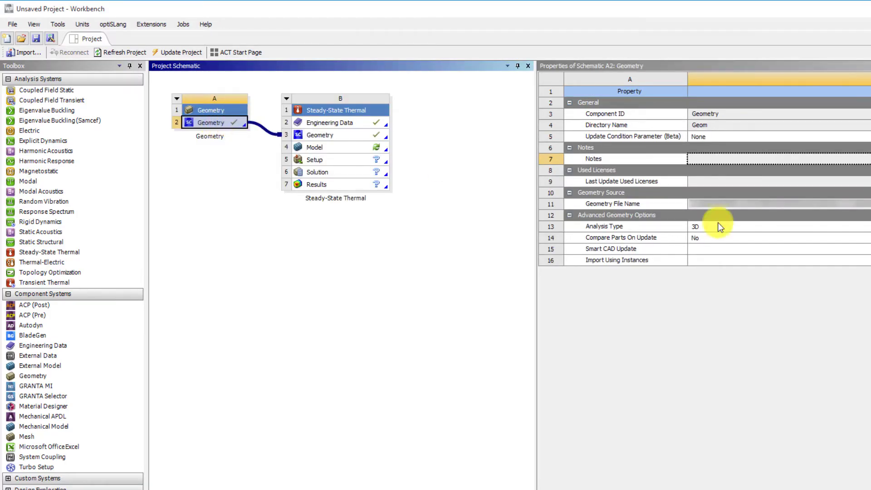
pyautogui.click(771, 227)
pyautogui.click(771, 227)
pyautogui.press('Up')
pyautogui.press('Down')
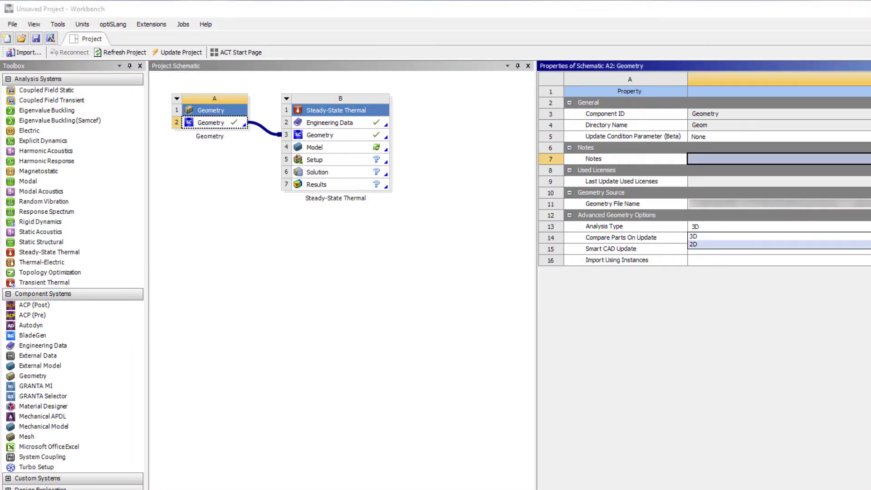
pyautogui.press('Up')
pyautogui.press('Return')
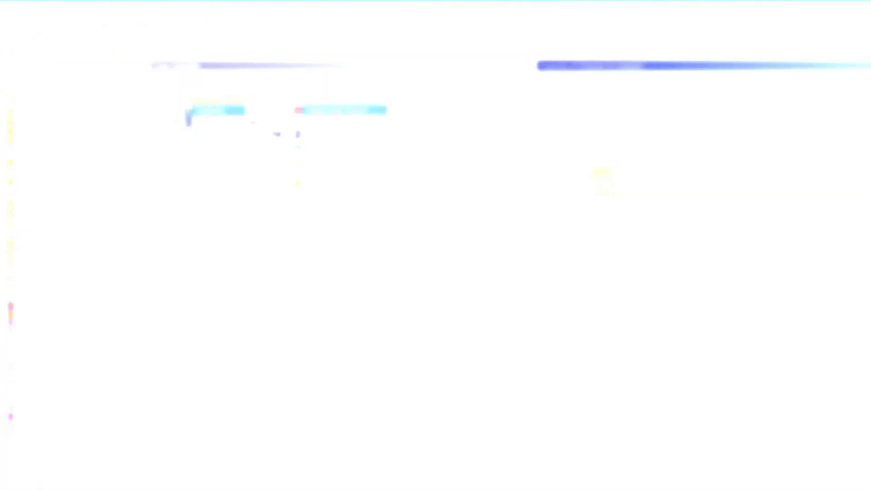
pyautogui.click(344, 147)
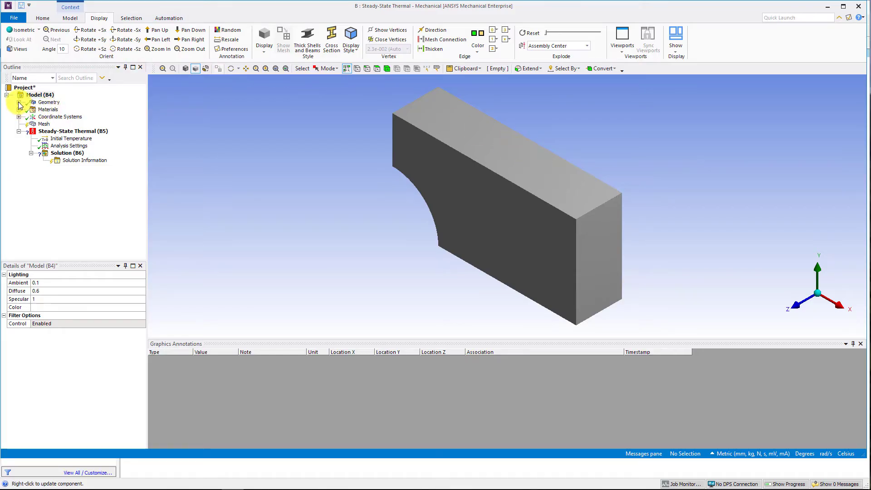
# Expand the Outline's Geometry, Materials and Coordinate Systems branches and select Steady-State Thermal
pyautogui.moveTo(136, 12); pyautogui.dragTo(456, 19)
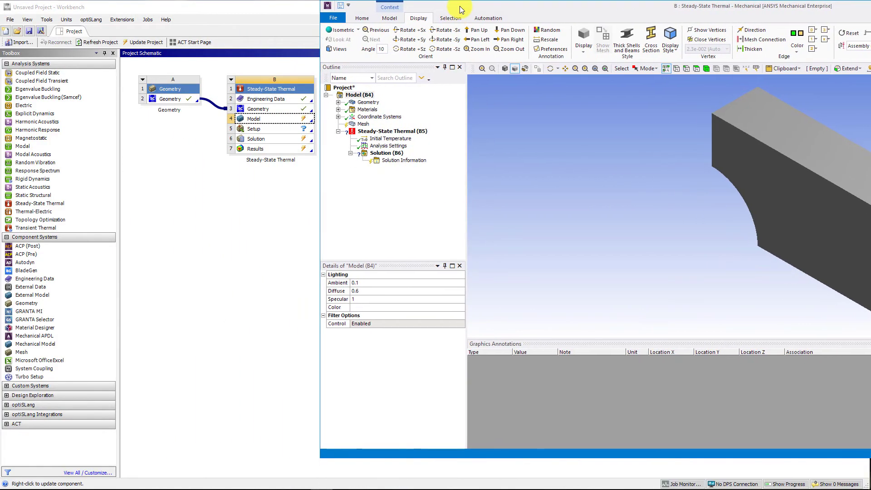
pyautogui.click(338, 103)
pyautogui.click(338, 117)
pyautogui.click(339, 132)
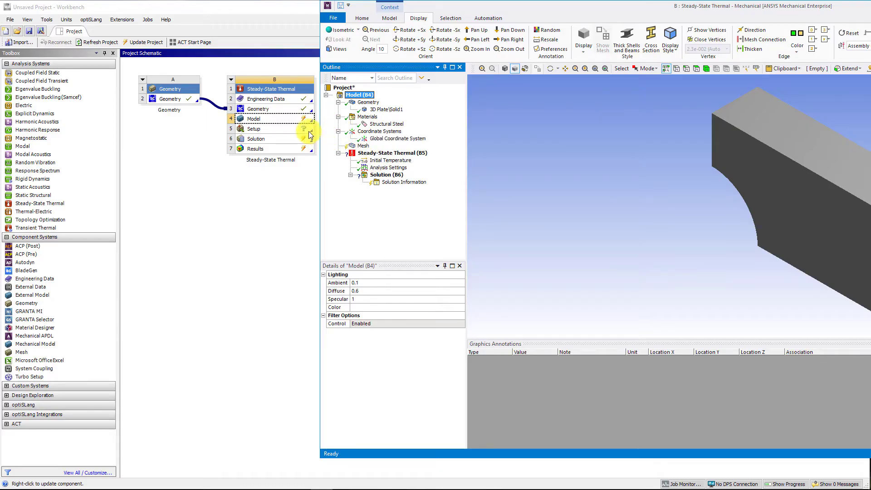
pyautogui.click(391, 153)
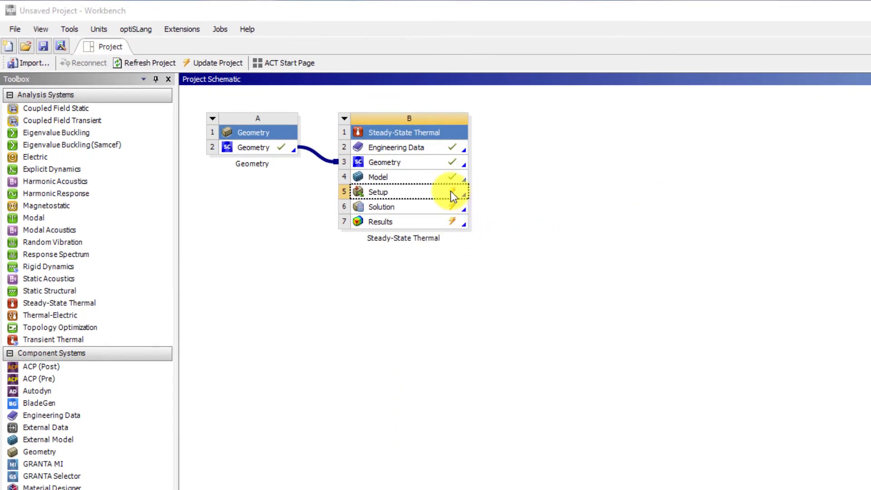
# Check the thermal Setup cell's update-needed status, then move down to the Results cell
pyautogui.click(443, 192)
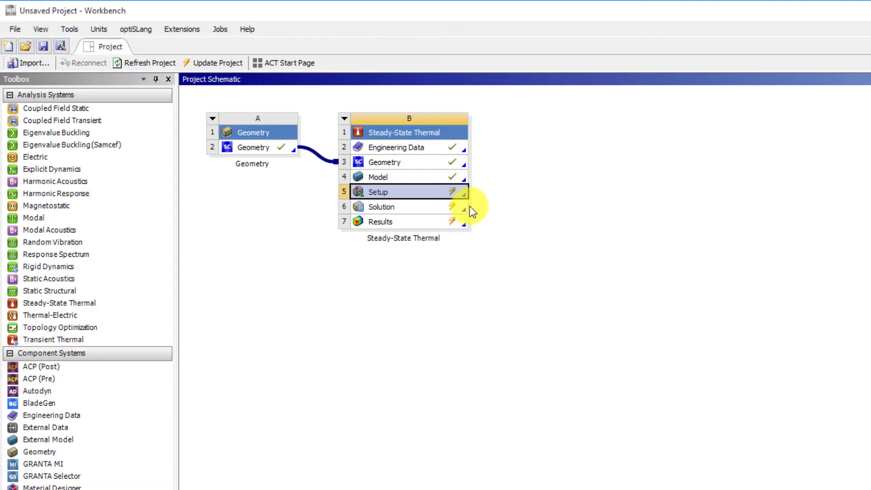
pyautogui.moveTo(465, 196)
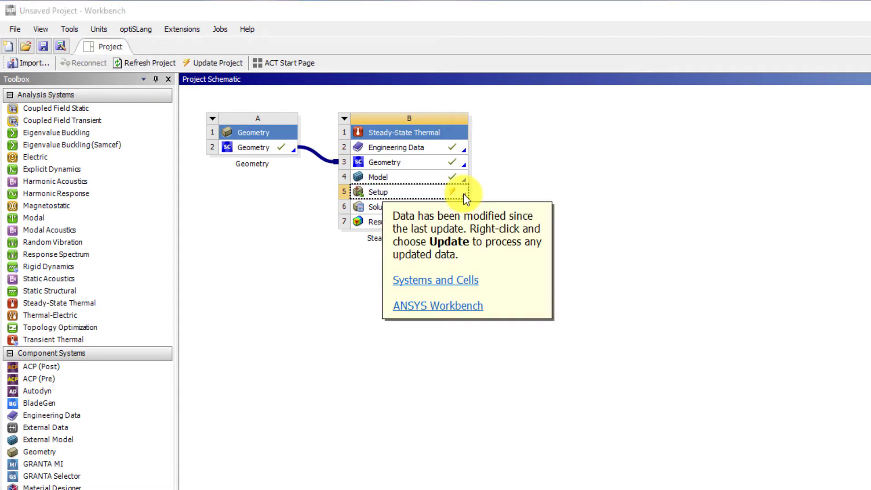
pyautogui.click(430, 192)
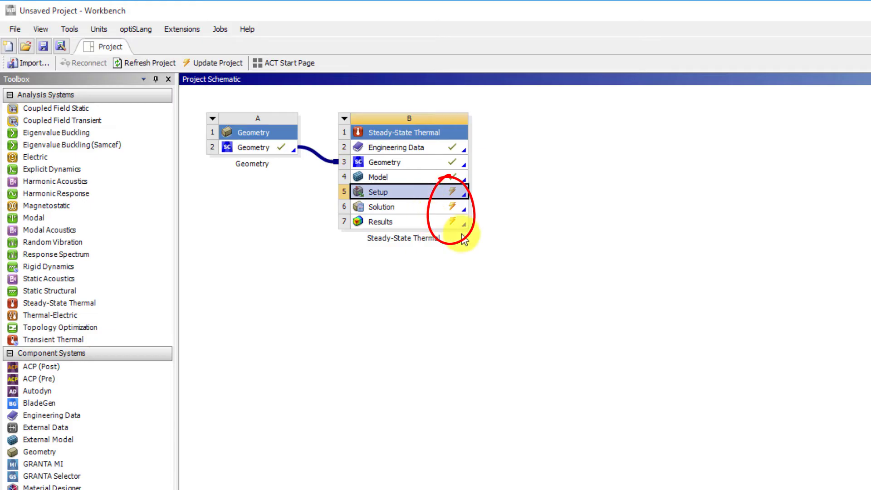
pyautogui.press('Down')
pyautogui.press('Down')
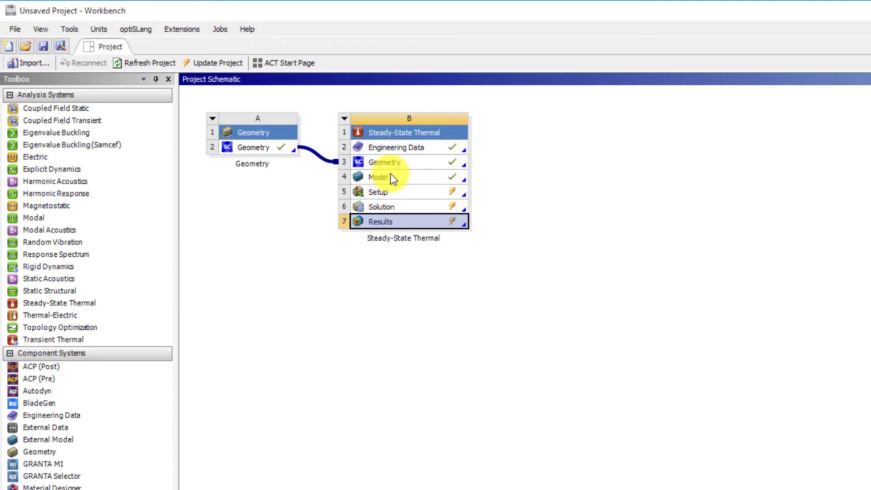
# Update the whole project, then check the solved Temperature result in Mechanical
pyautogui.click(232, 68)
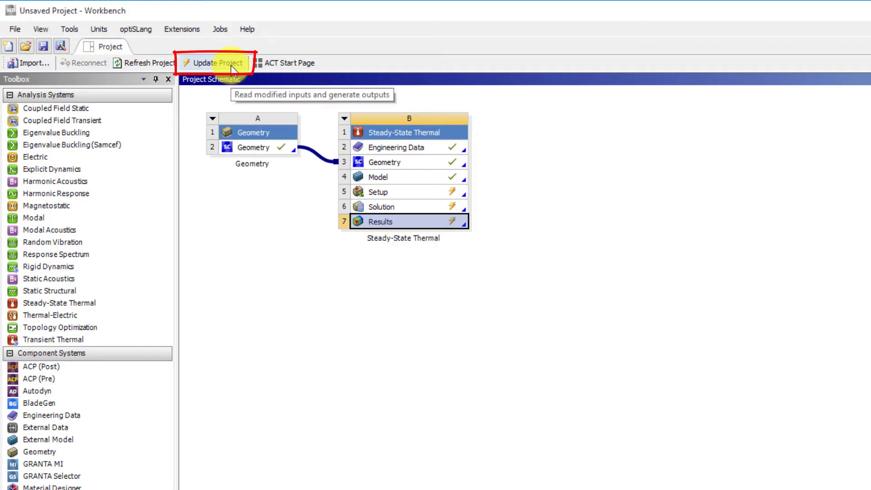
pyautogui.click(233, 67)
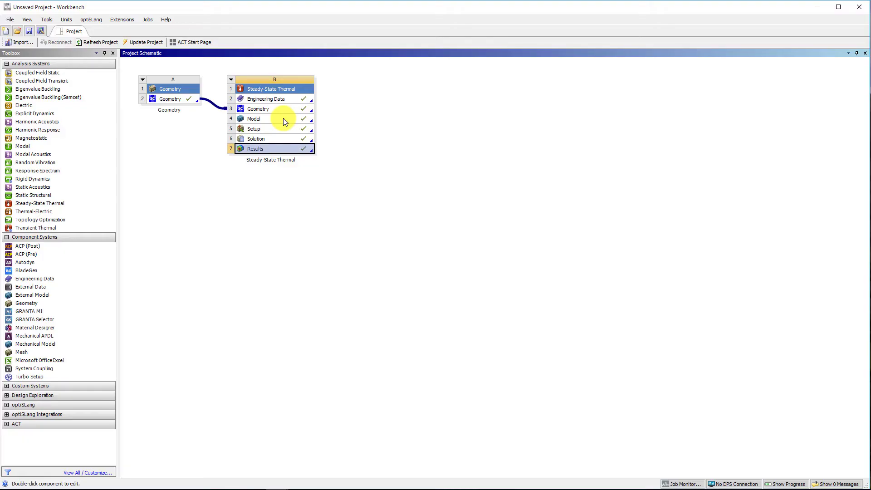
pyautogui.doubleClick(283, 118)
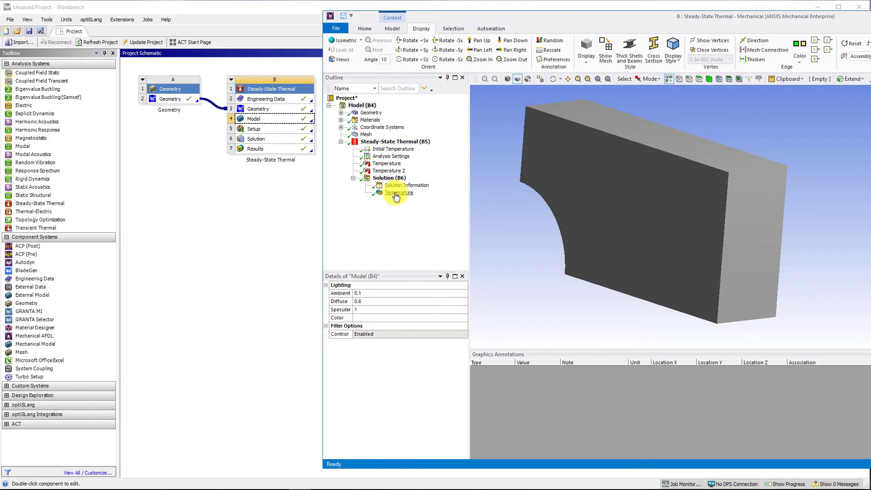
pyautogui.click(397, 194)
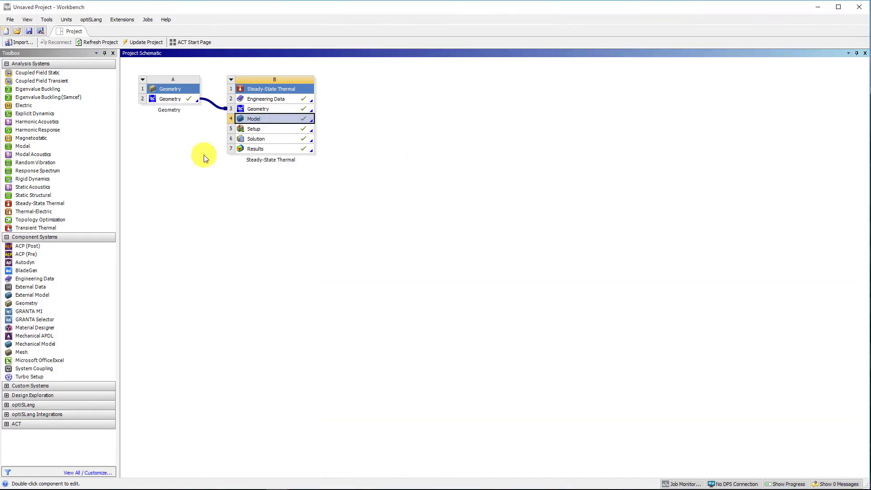
# Link a new Static Structural system C to thermal Solution cell B6, keeping its default name
pyautogui.moveTo(42, 194); pyautogui.dragTo(306, 144)
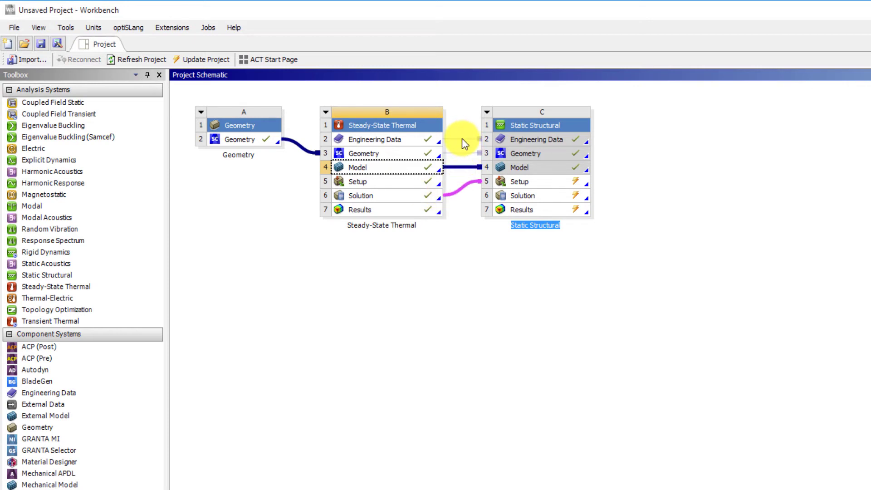
pyautogui.click(465, 143)
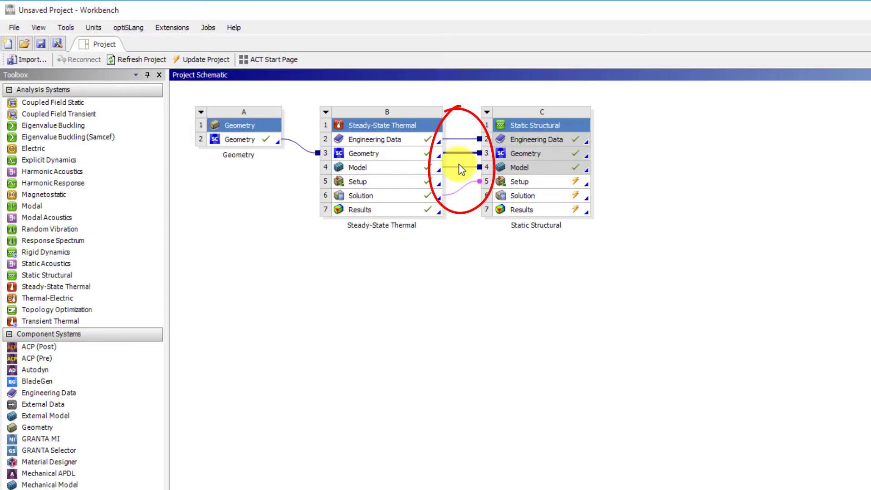
pyautogui.rightClick(464, 140)
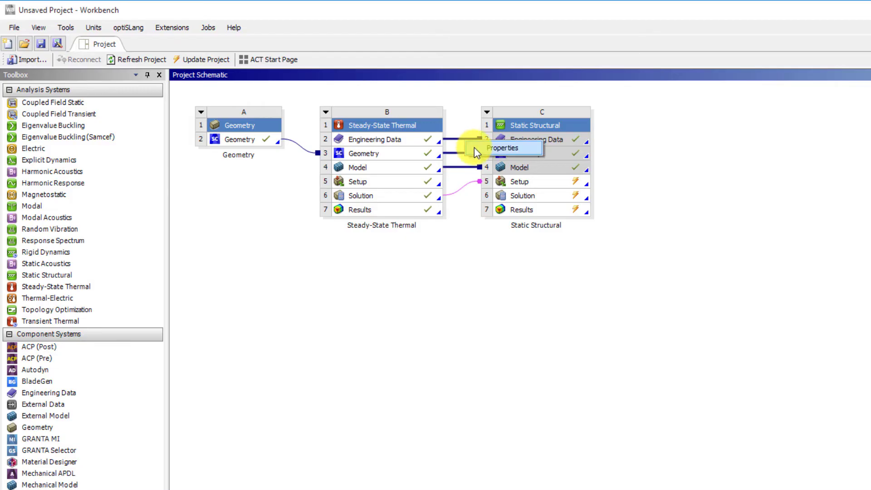
# Review the three Share connection types, then the shared Engineering Data and Geometry cell properties
pyautogui.click(474, 147)
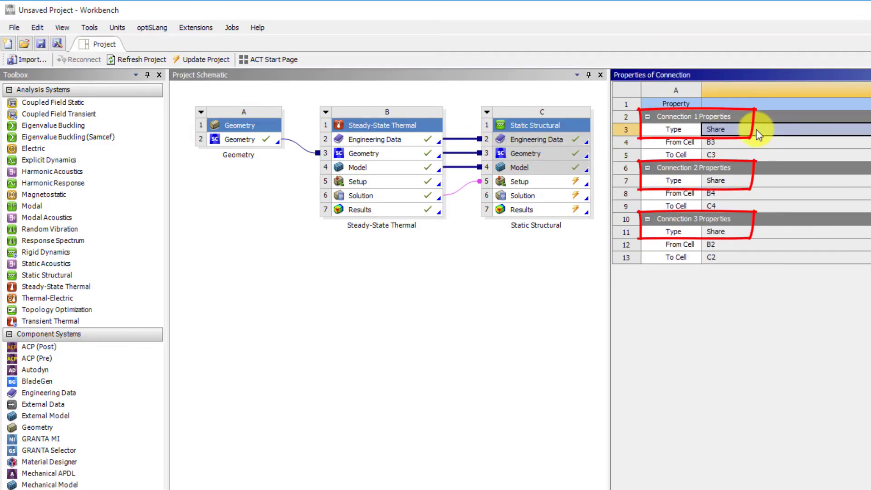
pyautogui.click(762, 184)
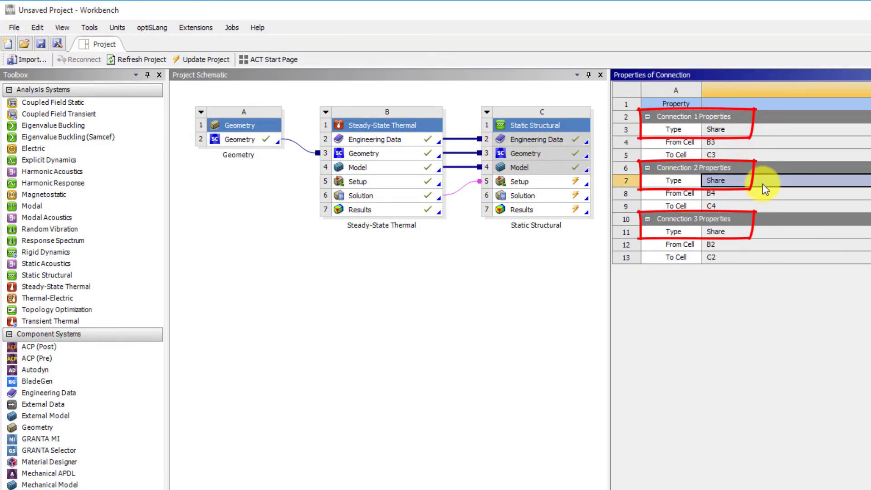
pyautogui.click(761, 234)
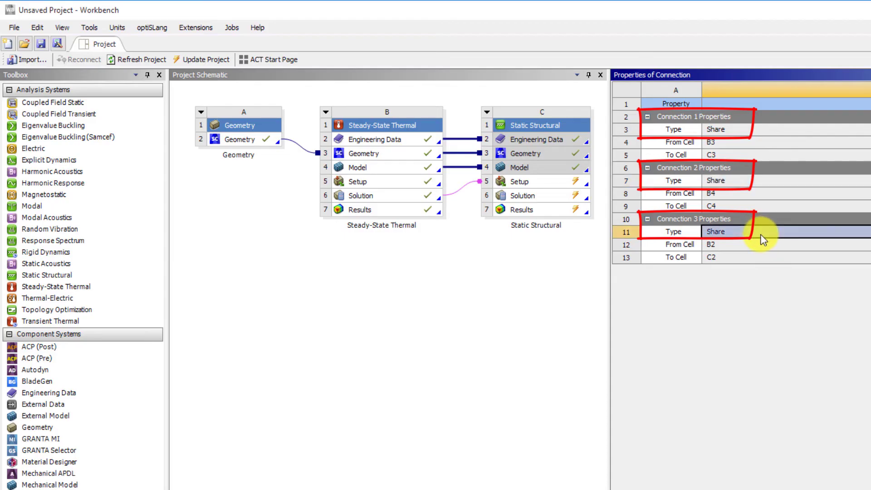
pyautogui.click(571, 141)
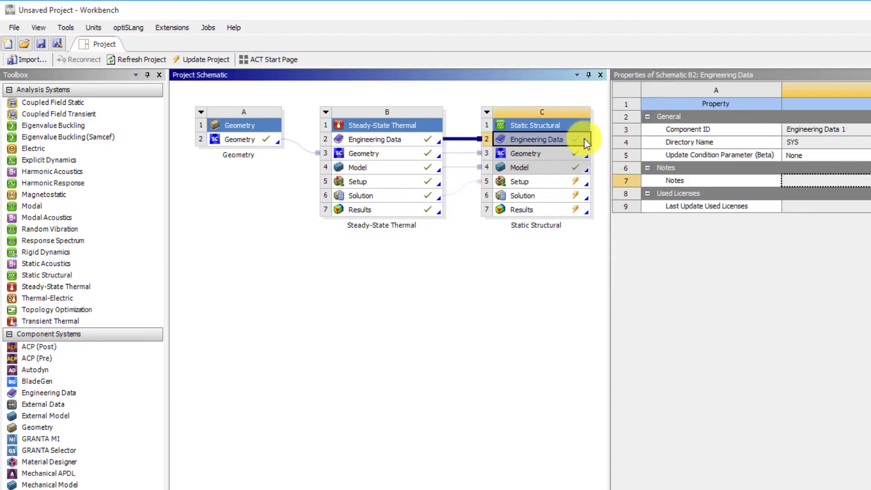
pyautogui.press('Down')
pyautogui.press('Down')
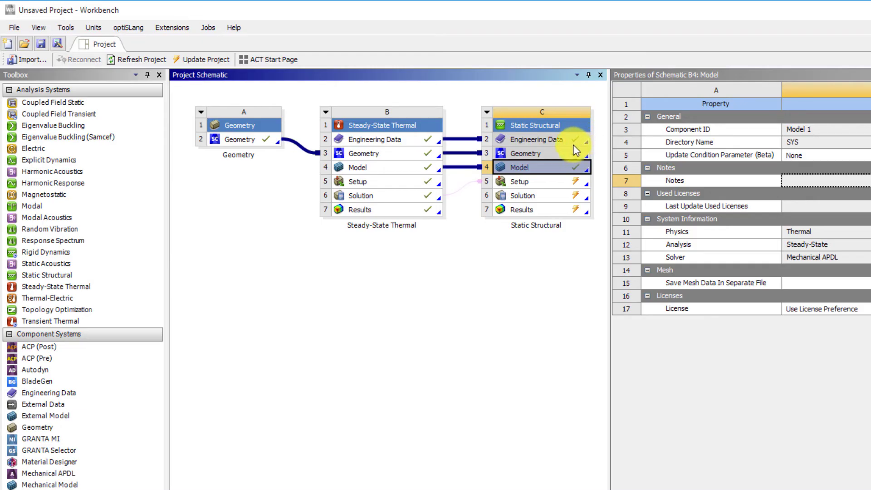
# Review the B6-to-C5 Transfer Default Data link's type, source cell and target cell
pyautogui.click(463, 186)
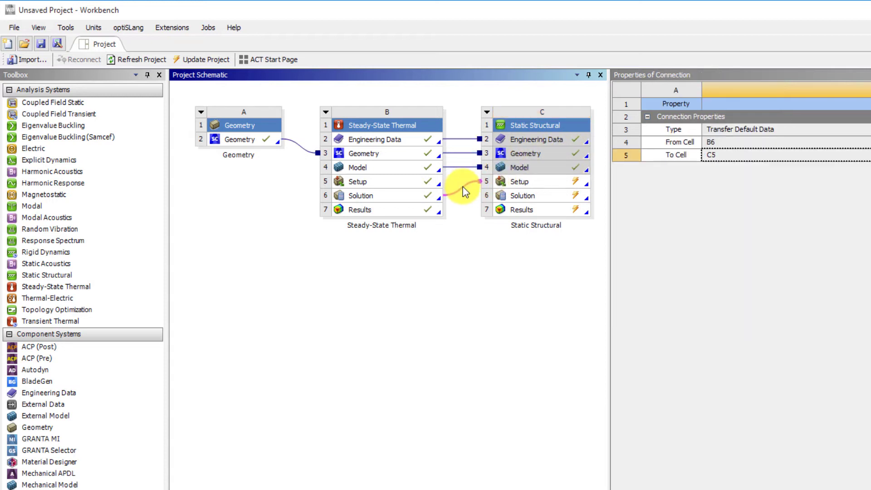
pyautogui.click(785, 132)
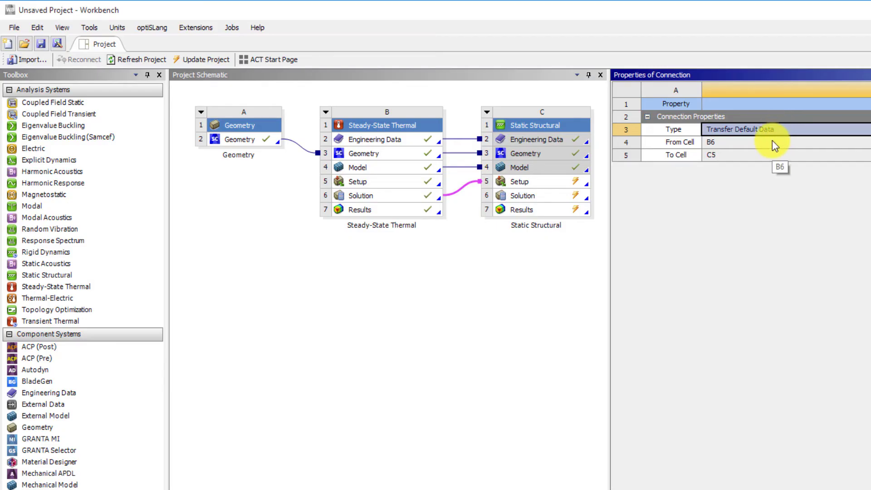
pyautogui.click(772, 142)
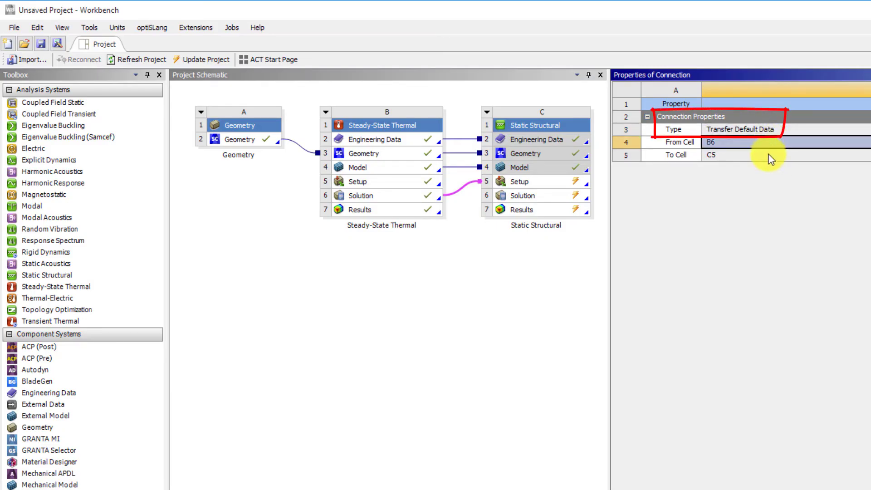
pyautogui.click(767, 158)
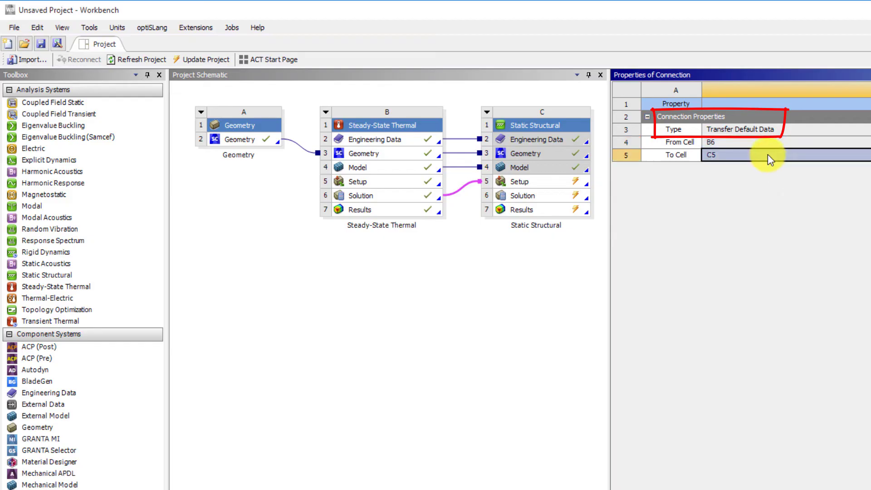
pyautogui.click(767, 130)
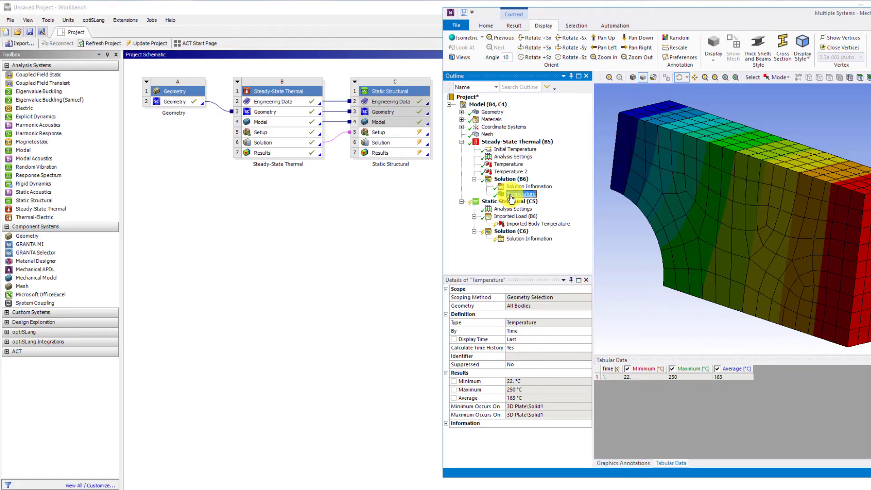
# Inspect the Imported Body Temperature load and update the project to solve both analyses
pyautogui.click(511, 225)
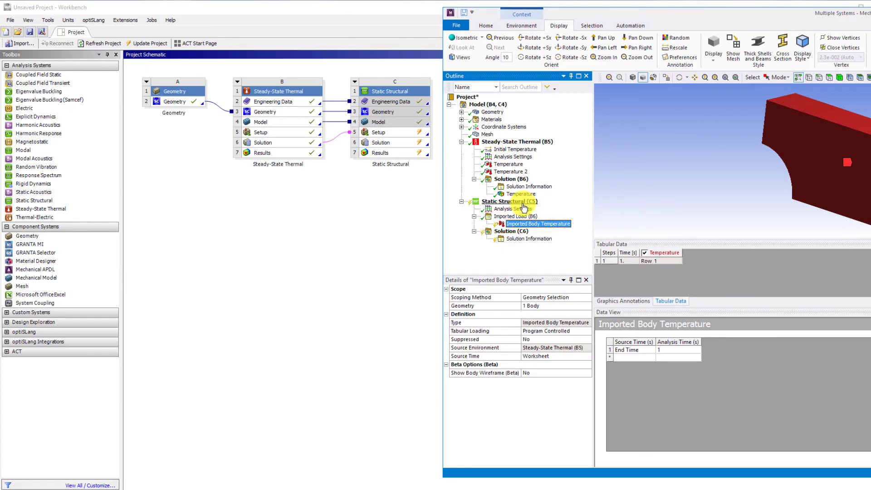
pyautogui.click(153, 40)
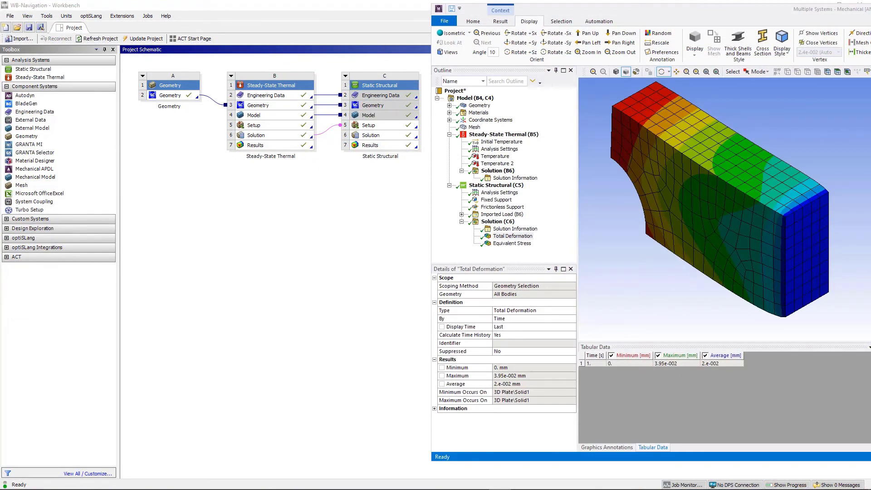
pyautogui.click(29, 20)
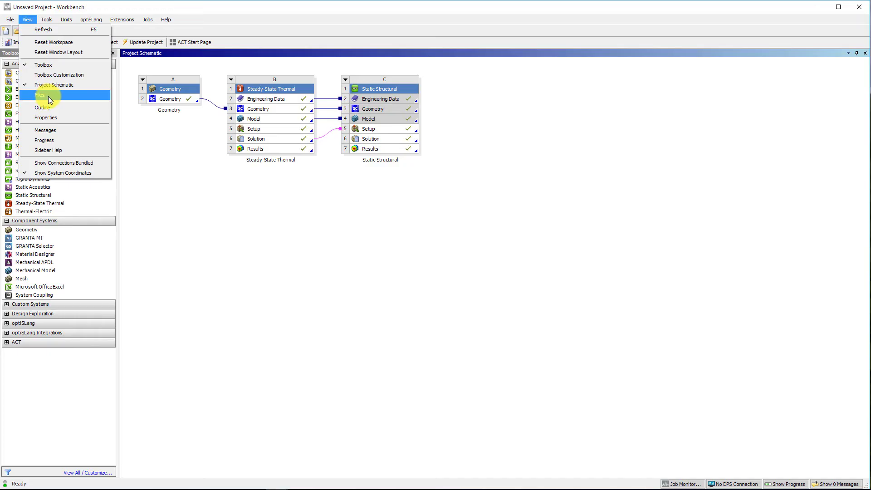
# Show a taller Files pane and inspect file.rth's owning cell, type and storage location
pyautogui.click(90, 96)
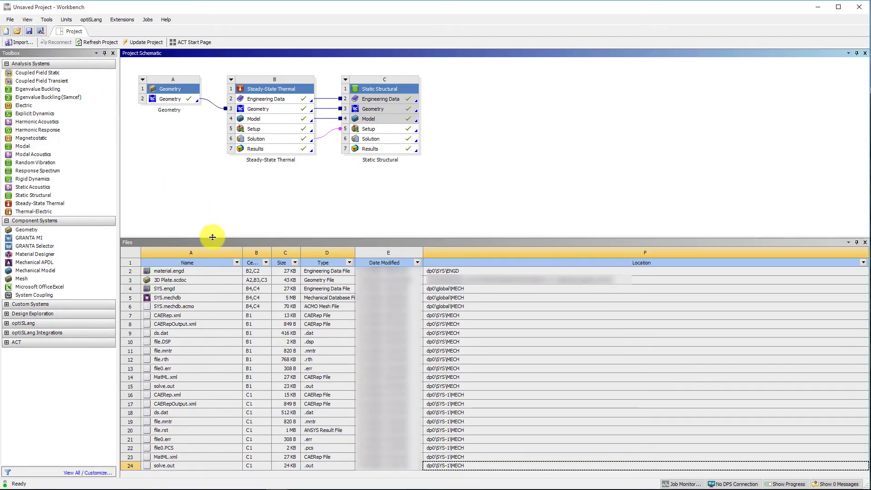
pyautogui.moveTo(212, 236); pyautogui.dragTo(213, 208)
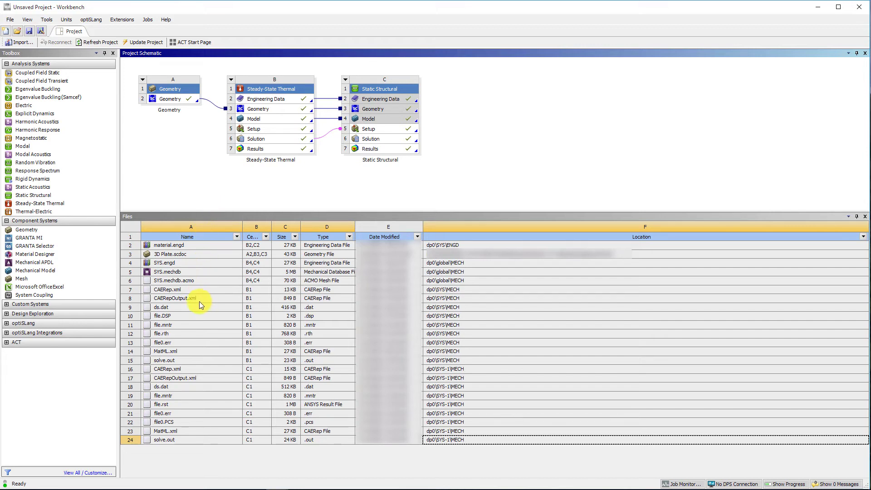
pyautogui.click(222, 334)
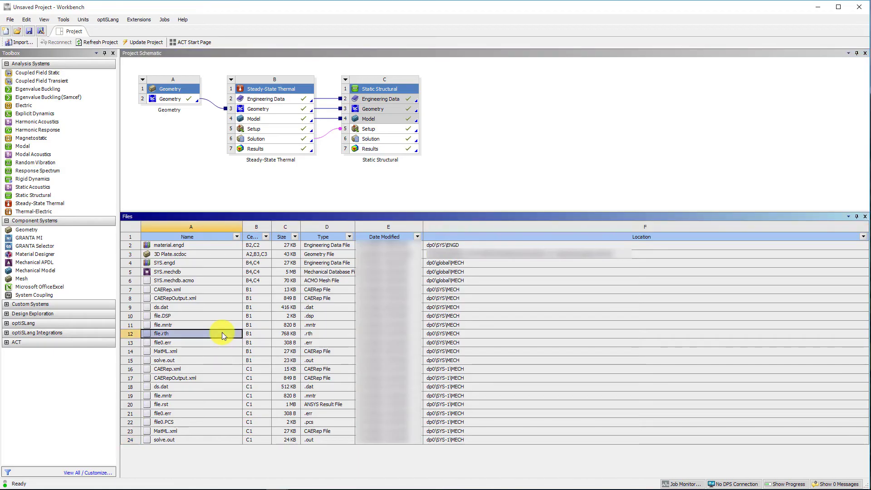
pyautogui.click(268, 333)
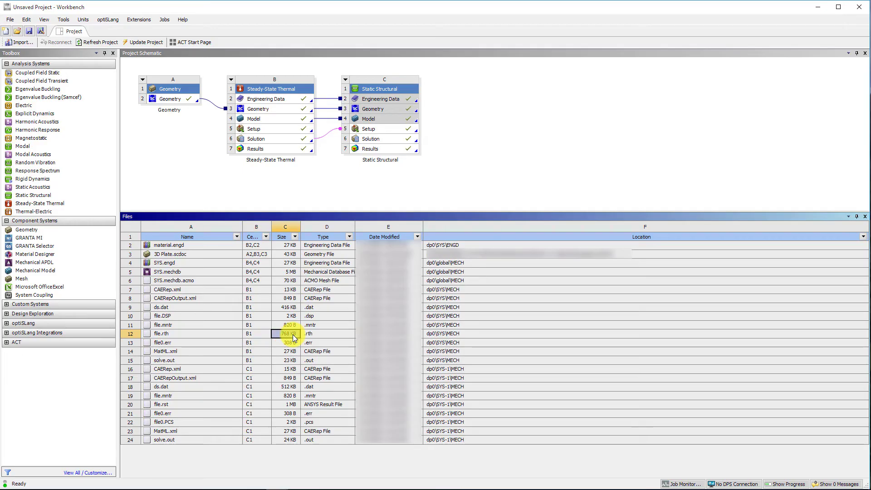
pyautogui.click(327, 335)
pyautogui.click(399, 335)
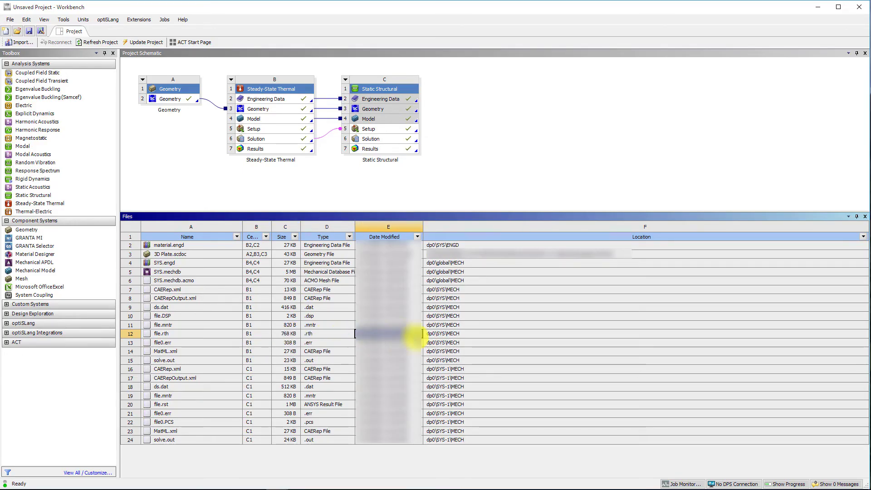
pyautogui.click(453, 336)
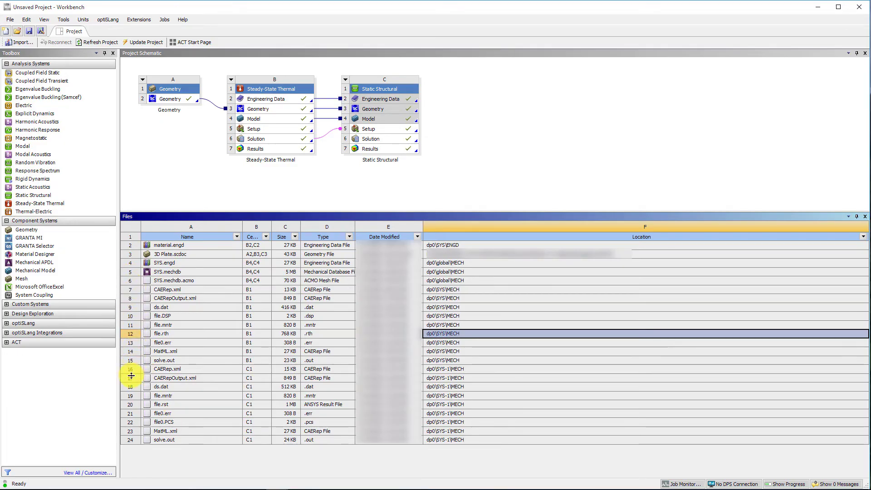
pyautogui.click(130, 441)
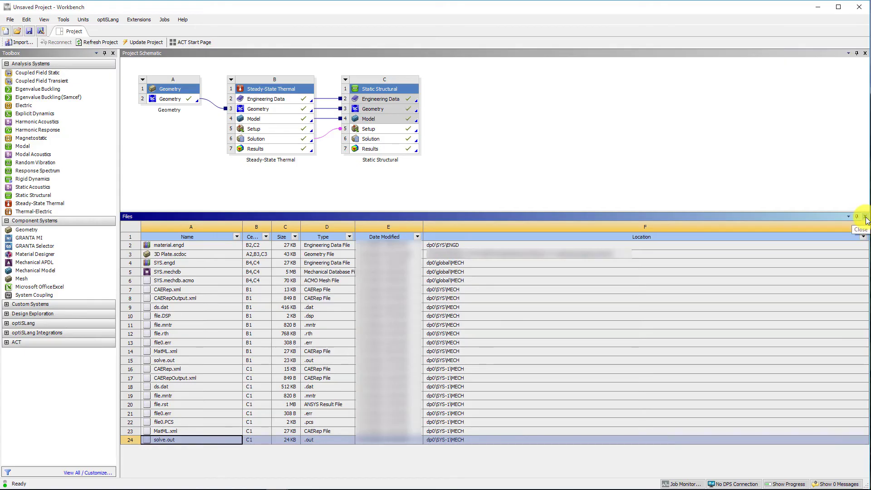
# Show the Messages pane from the View menu and enlarge it upward
pyautogui.click(42, 20)
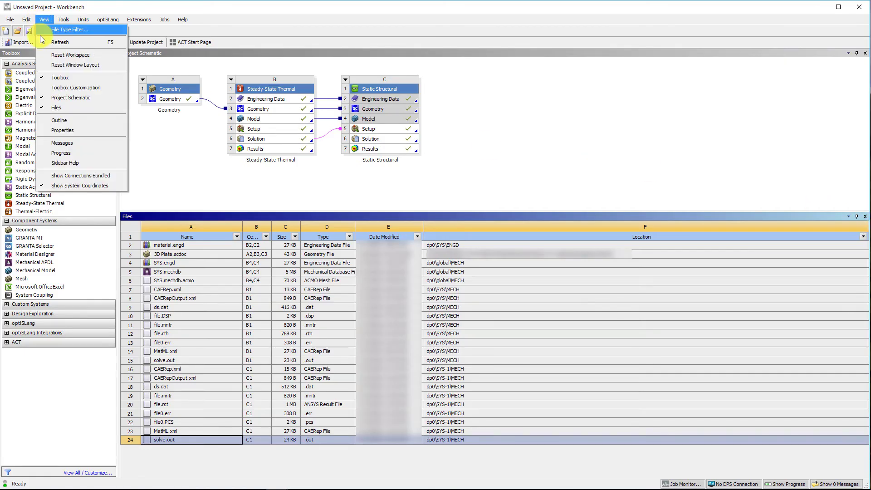
pyautogui.click(49, 142)
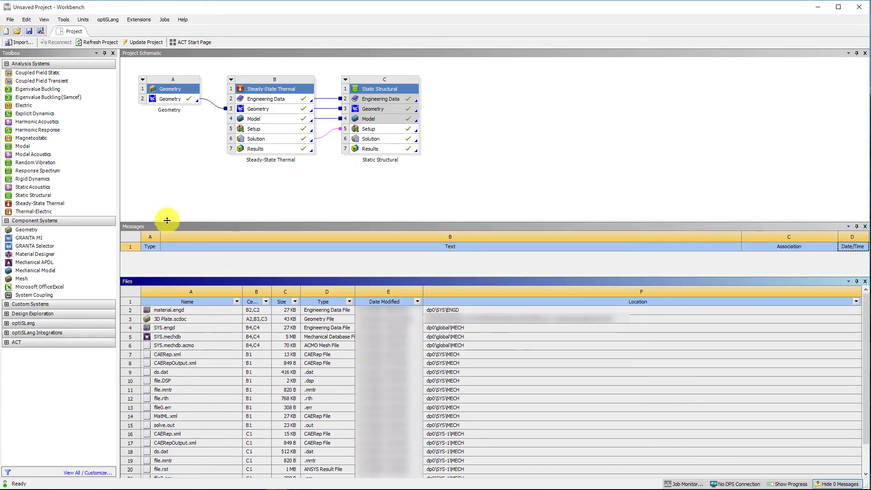
pyautogui.moveTo(167, 220); pyautogui.dragTo(168, 192)
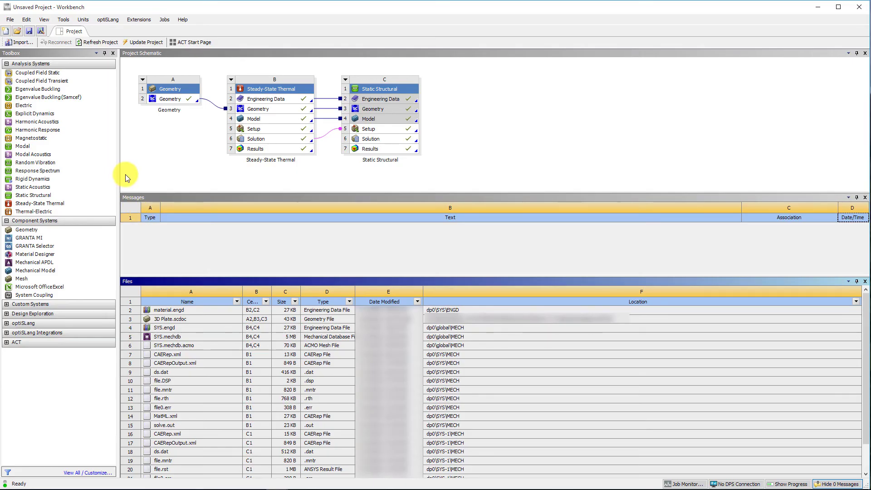
# Uncheck Mesh, Mechanical Model, Material Designer, GRANTA Selector and GRANTA MI in Toolbox Customization
pyautogui.click(43, 20)
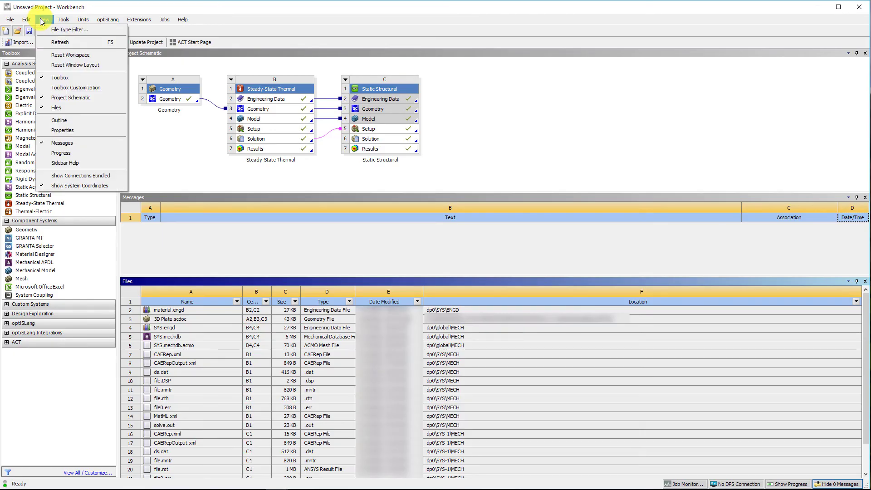
pyautogui.click(62, 87)
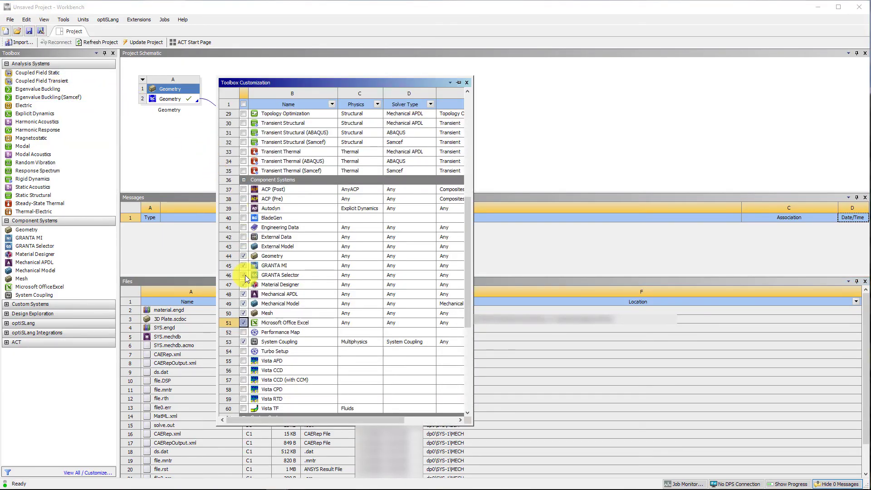
pyautogui.click(242, 313)
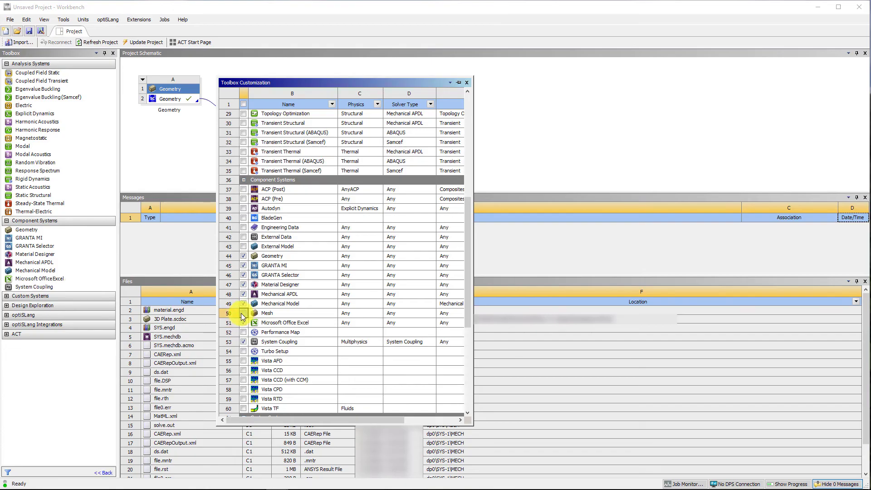
pyautogui.click(243, 303)
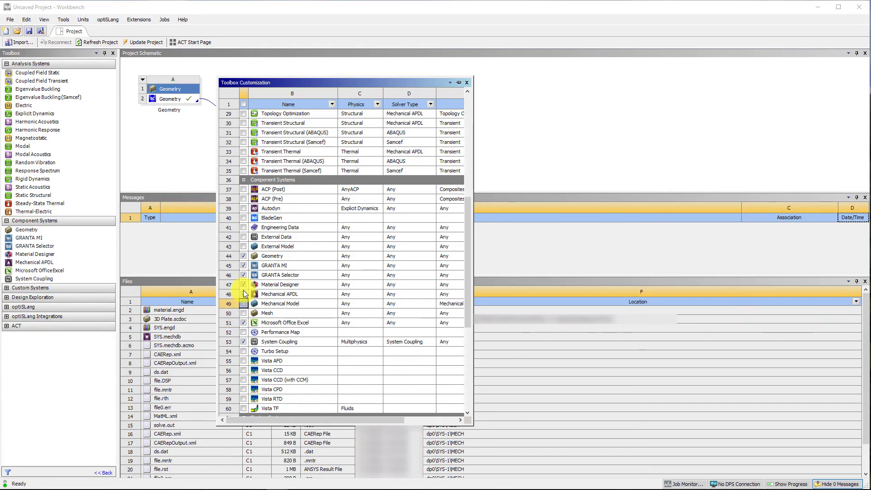
pyautogui.click(243, 284)
pyautogui.click(243, 275)
pyautogui.click(243, 266)
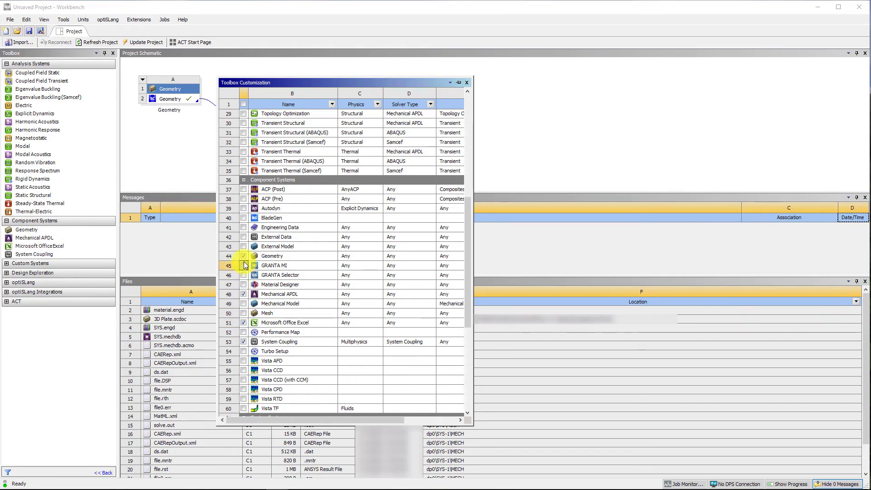
pyautogui.click(38, 233)
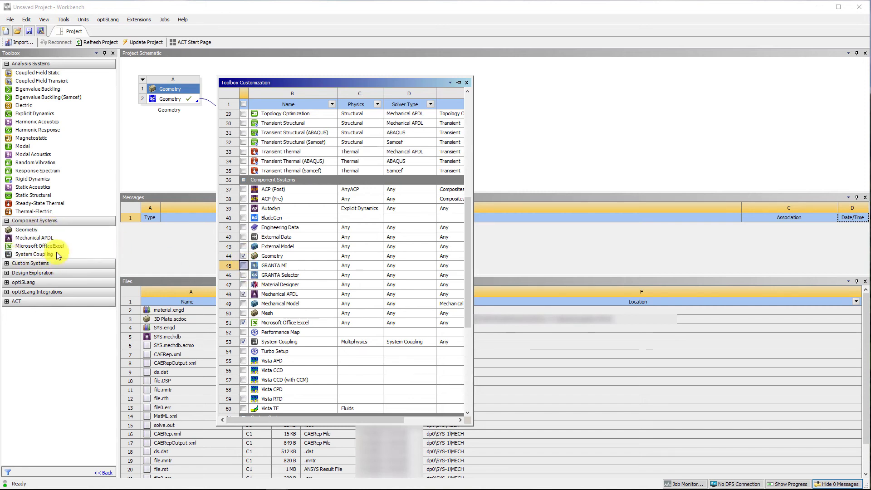
pyautogui.click(468, 83)
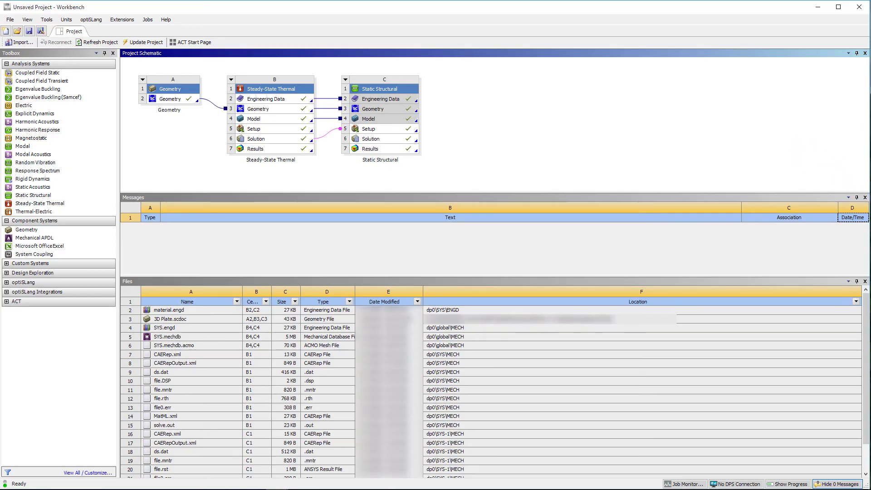